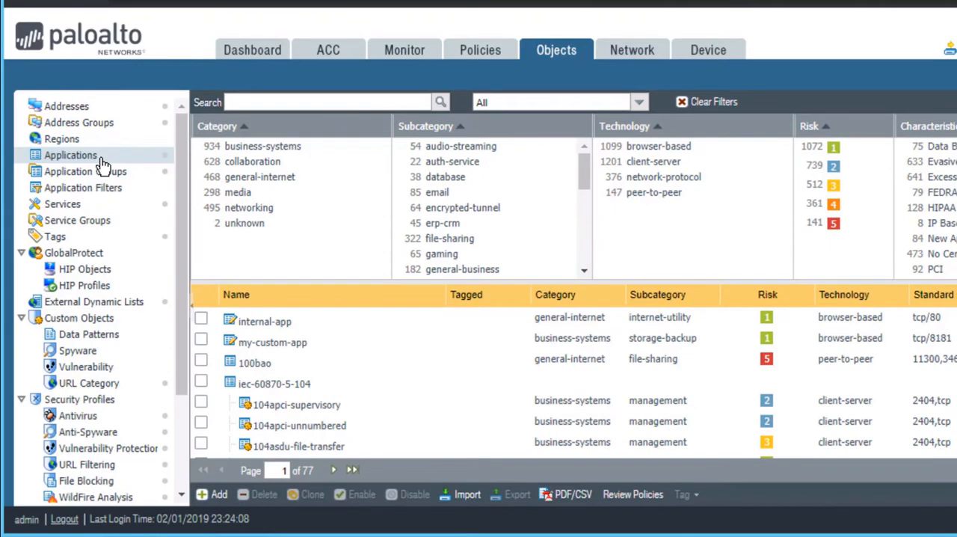
Add a new custom application named olympic-games-2016
left_click(213, 494)
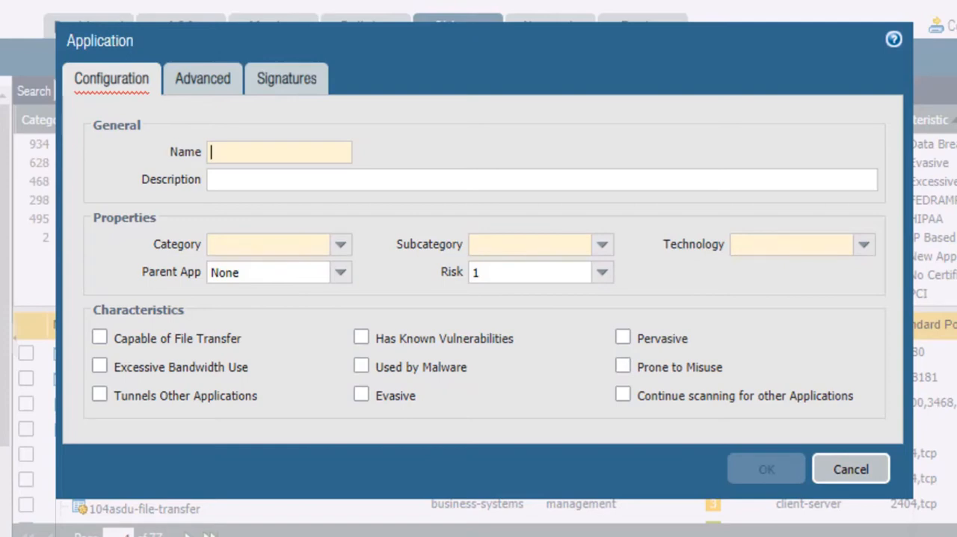
type("olympi")
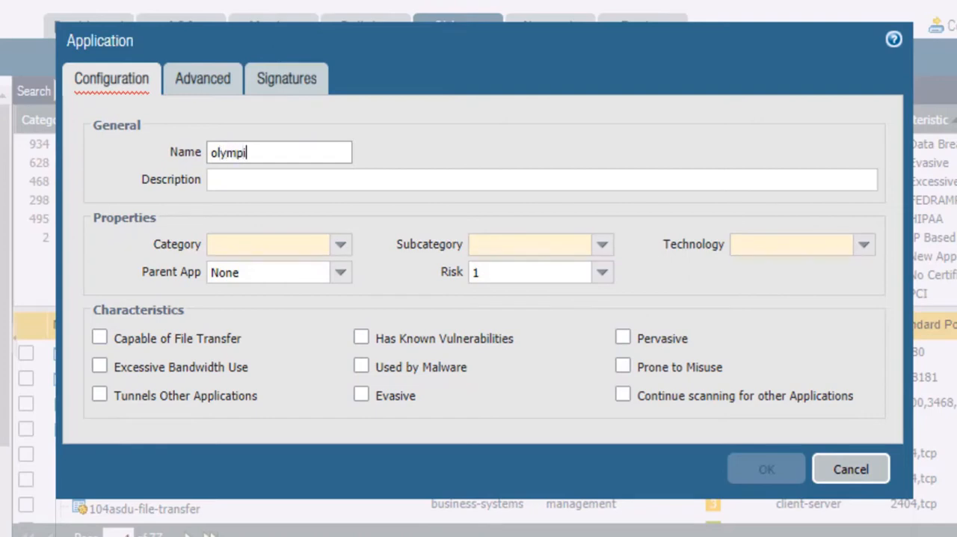
type("c-games")
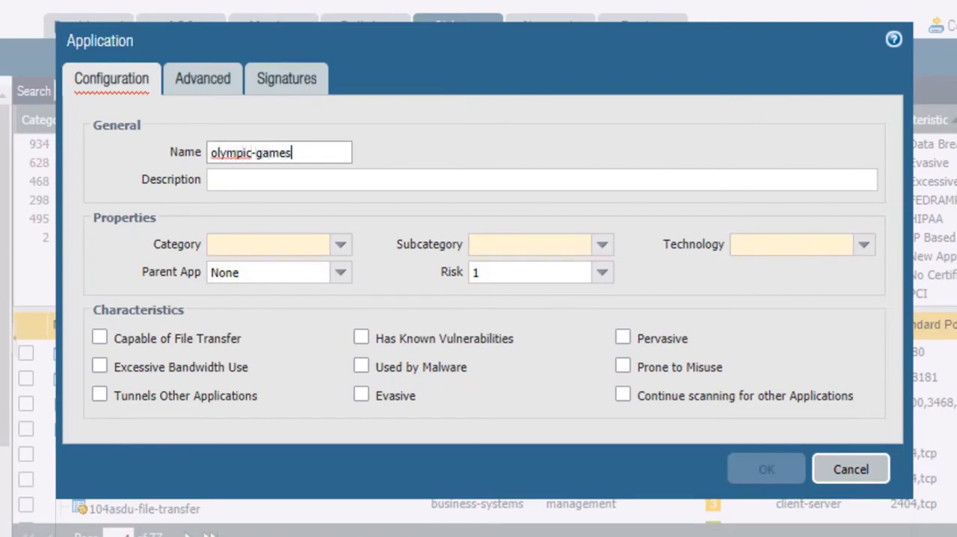
type("-2016")
left_click(400, 208)
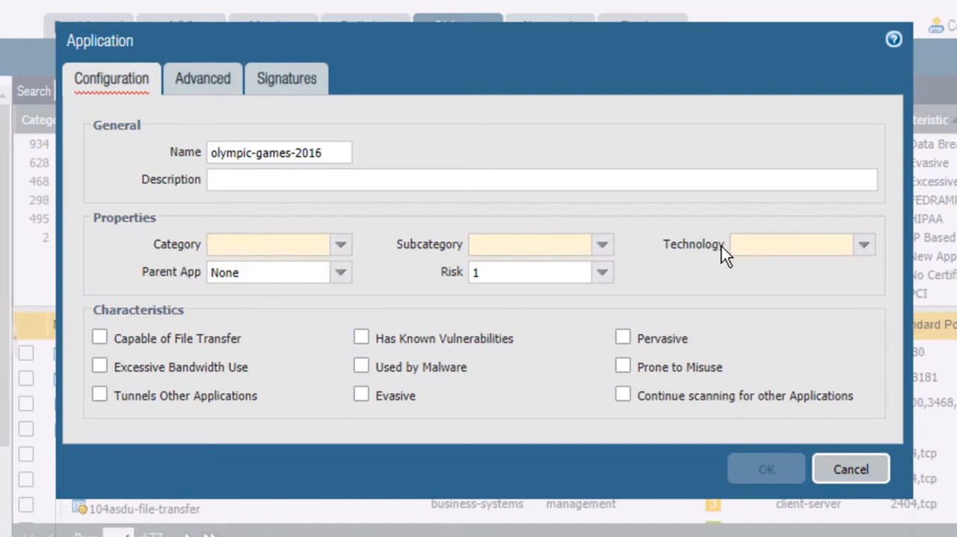
Set the application's category to general-internet, subcategory to internet-utility and technology to browser-based
left_click(341, 252)
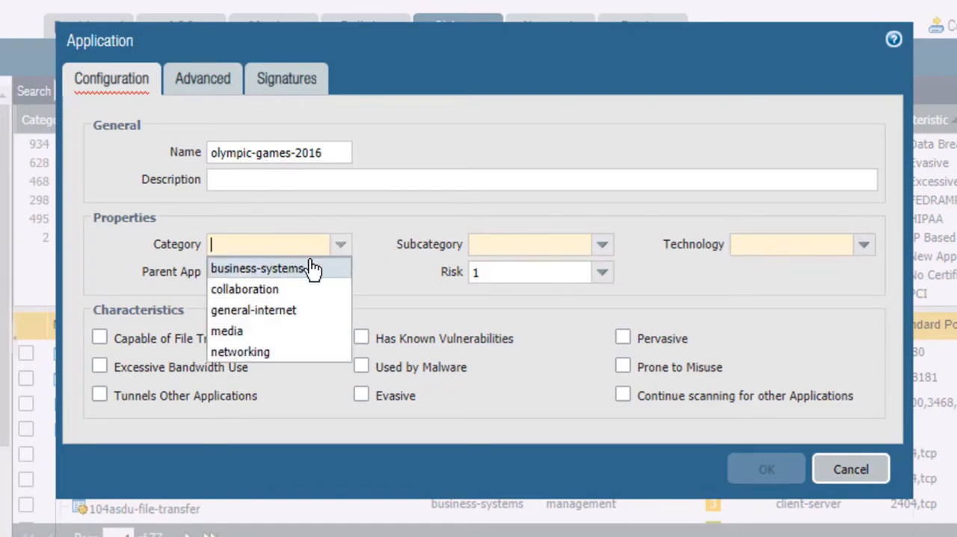
left_click(273, 311)
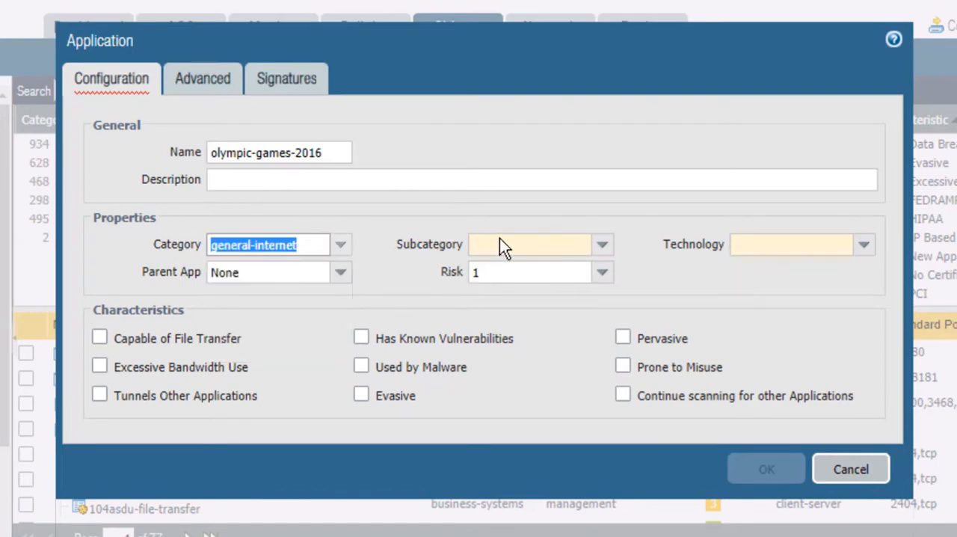
left_click(607, 256)
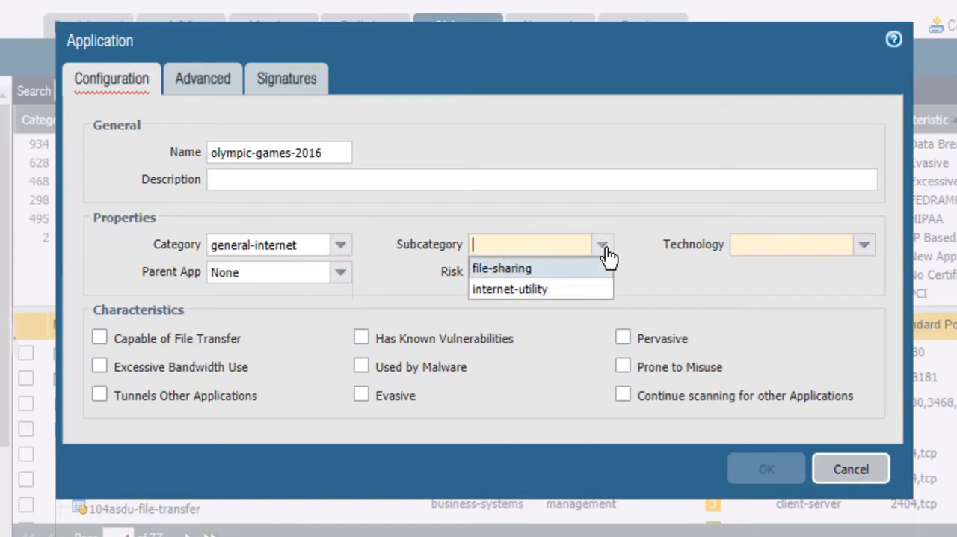
left_click(548, 292)
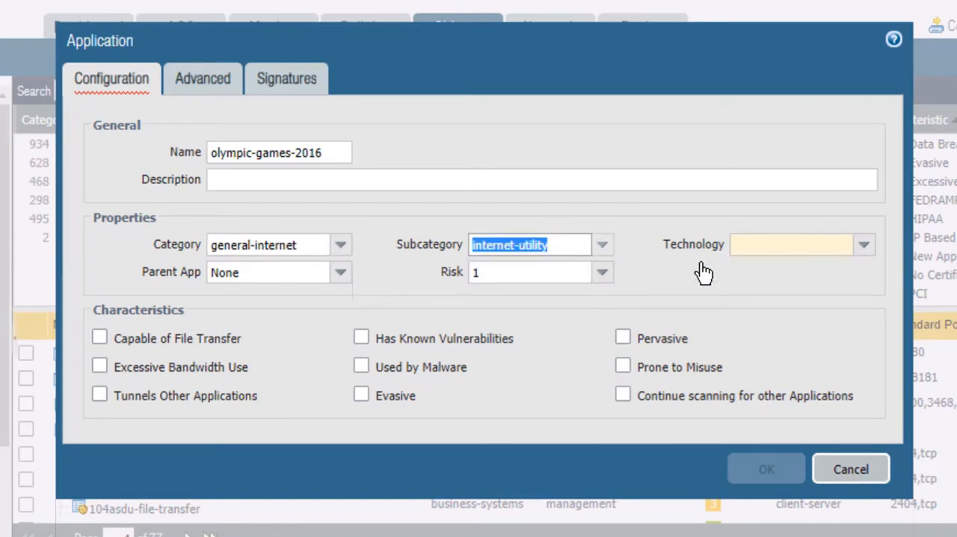
left_click(866, 249)
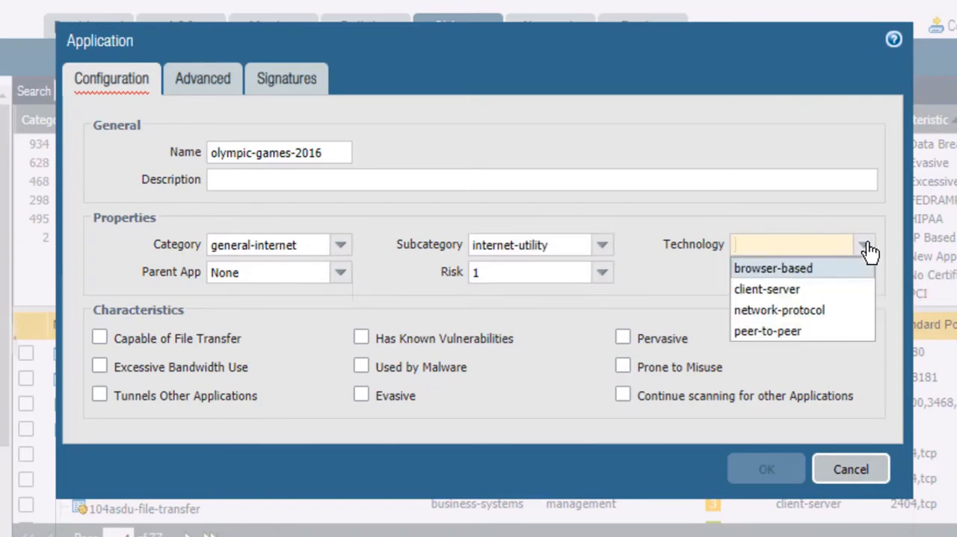
left_click(820, 271)
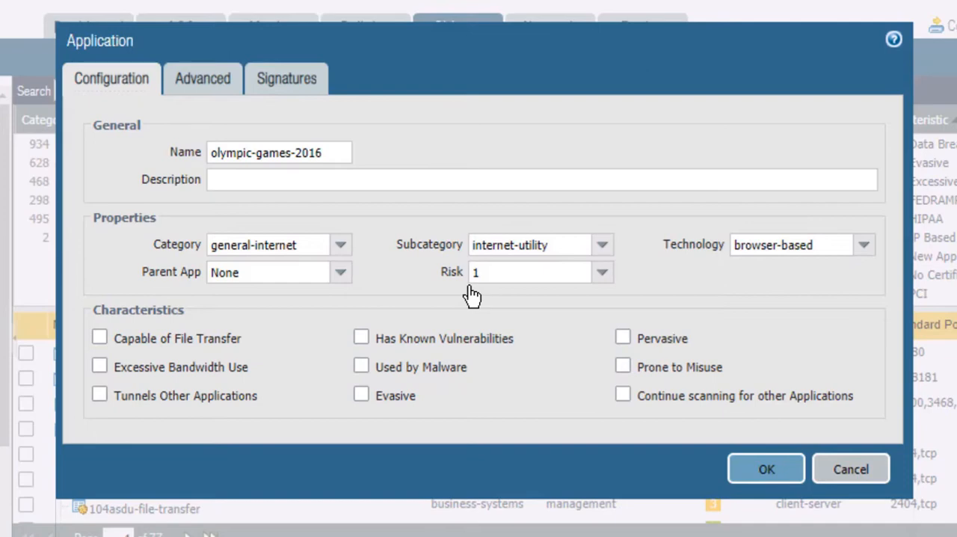
Set web-browsing as the parent app of the olympic-games-2016 application
left_click(340, 275)
type("w")
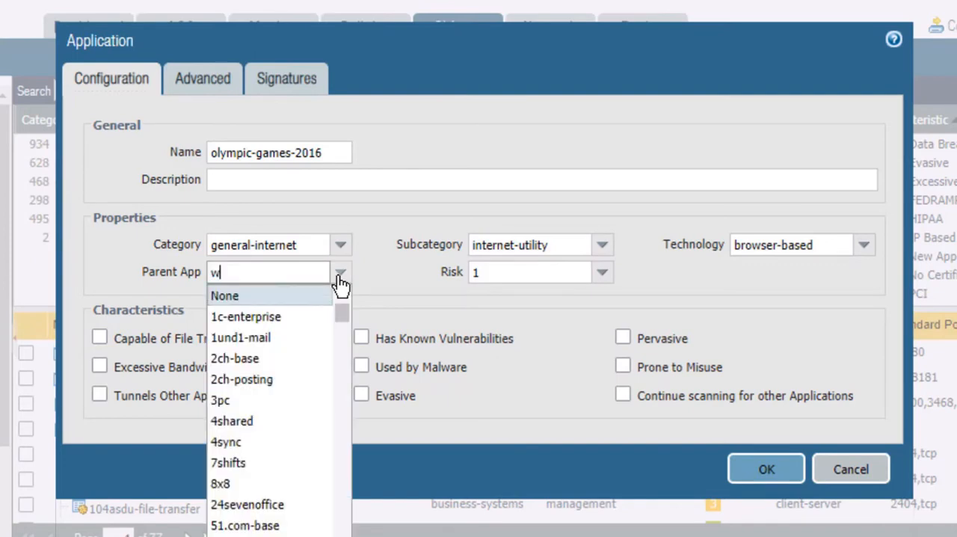
type("eb-b")
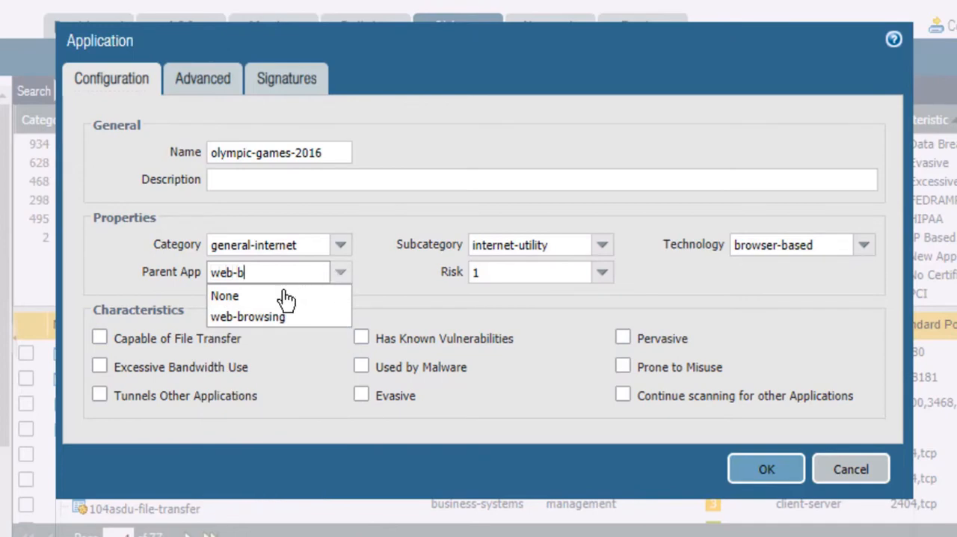
left_click(265, 320)
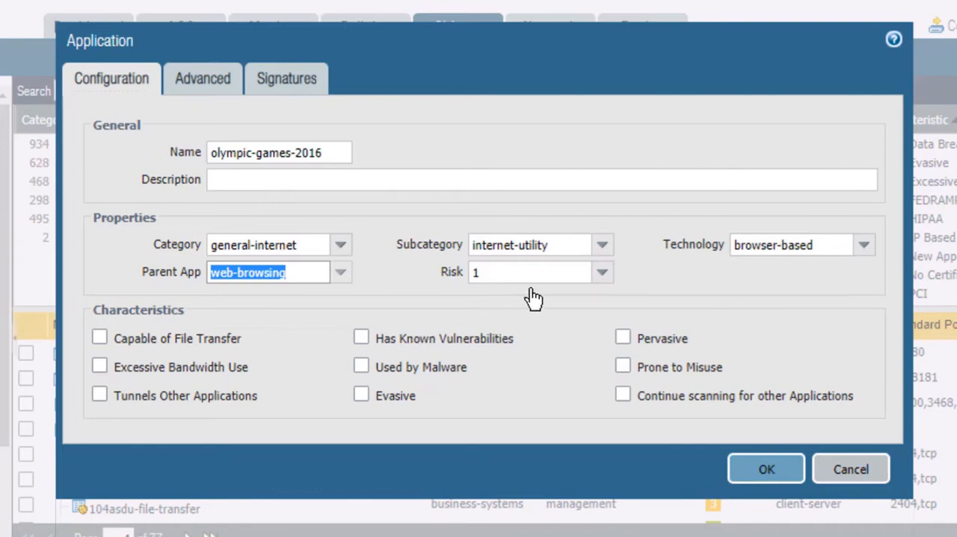
Choose risk 1 and mark the application as Capable of File Transfer and Excessive Bandwidth Use
left_click(605, 272)
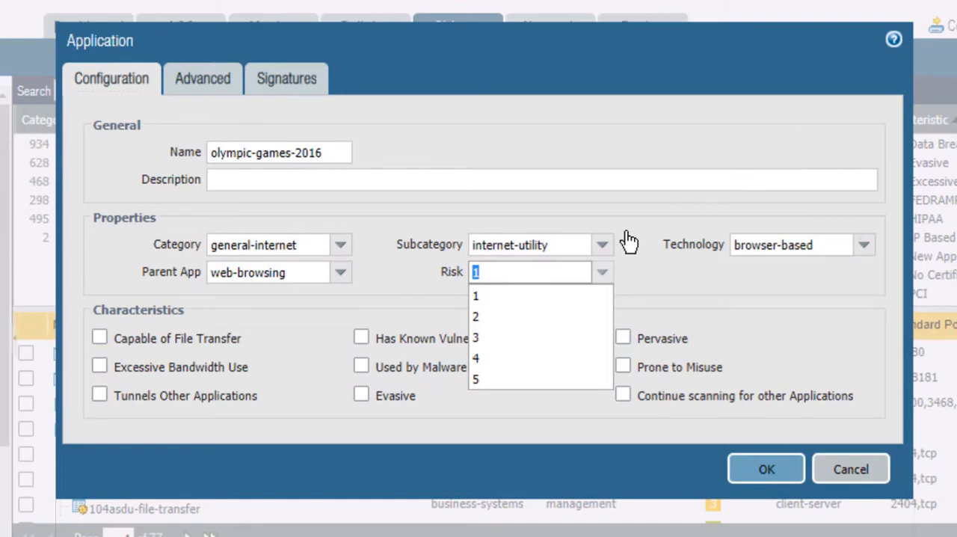
left_click(476, 301)
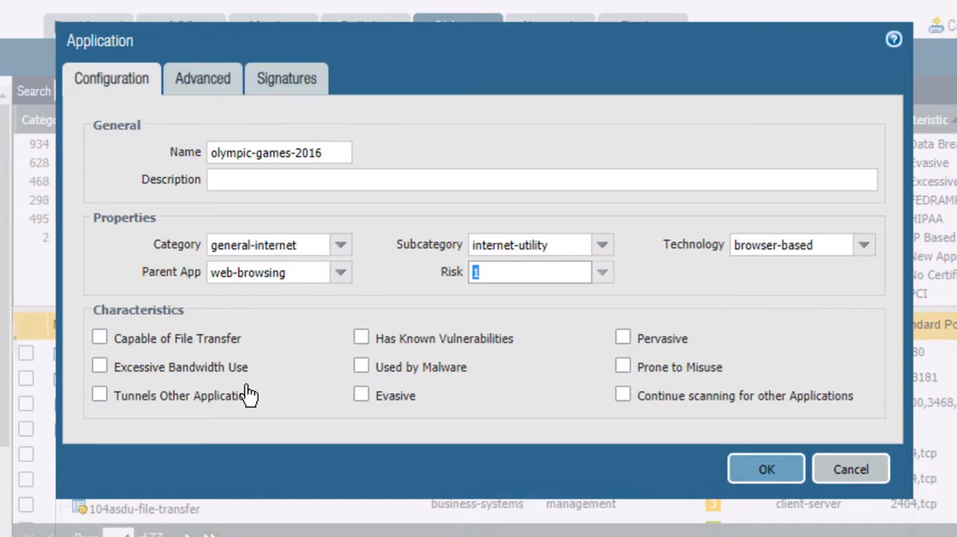
left_click(101, 337)
left_click(100, 371)
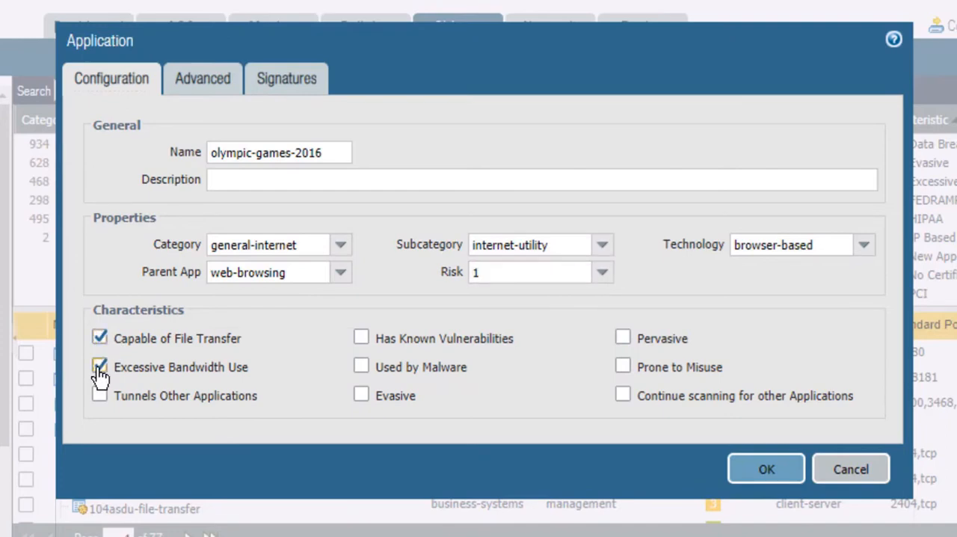
Set the application's advanced defaults to Port and add the port entry tcp/80
left_click(207, 91)
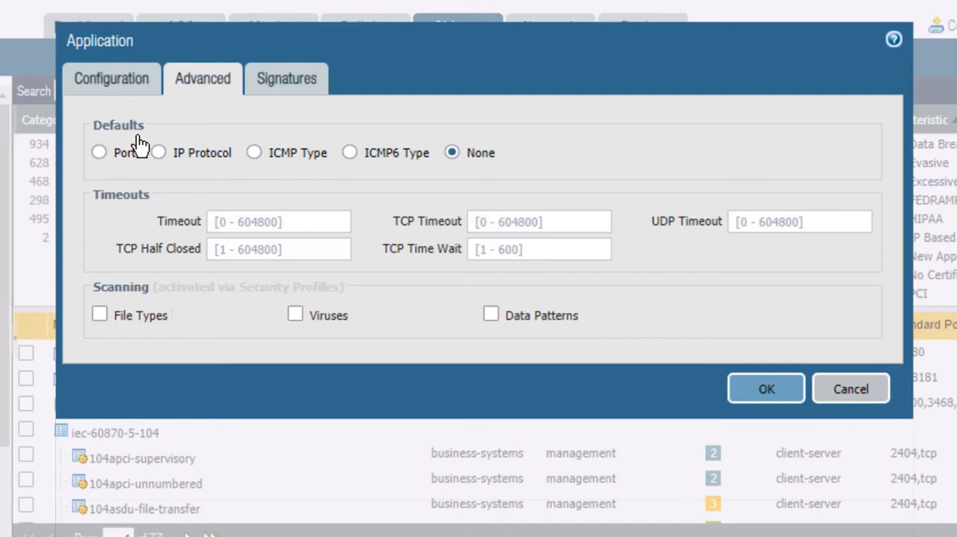
left_click(100, 153)
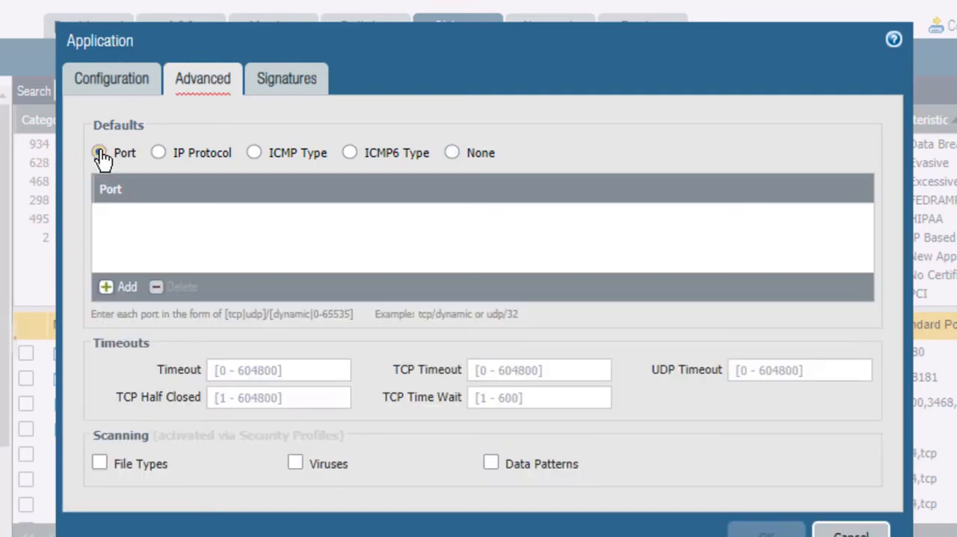
left_click(127, 297)
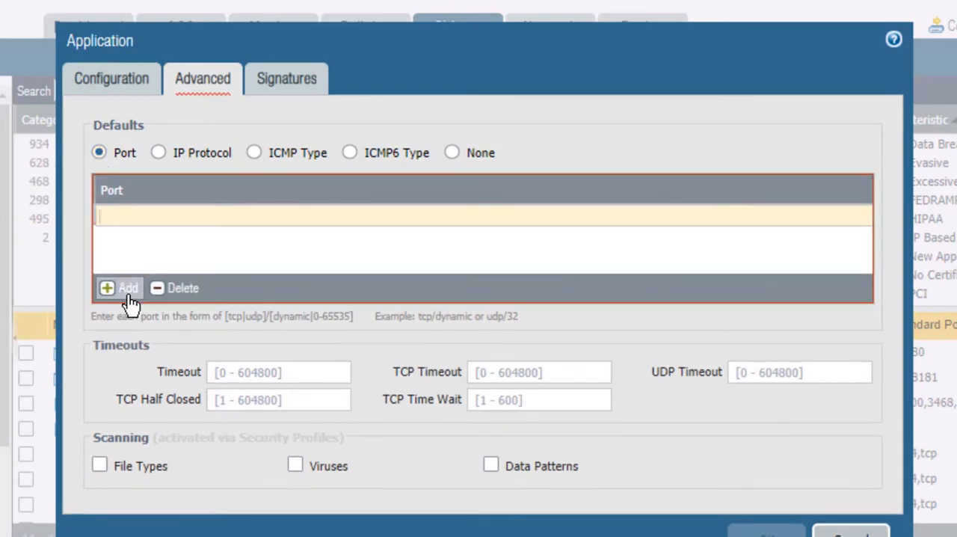
type("tcp/80")
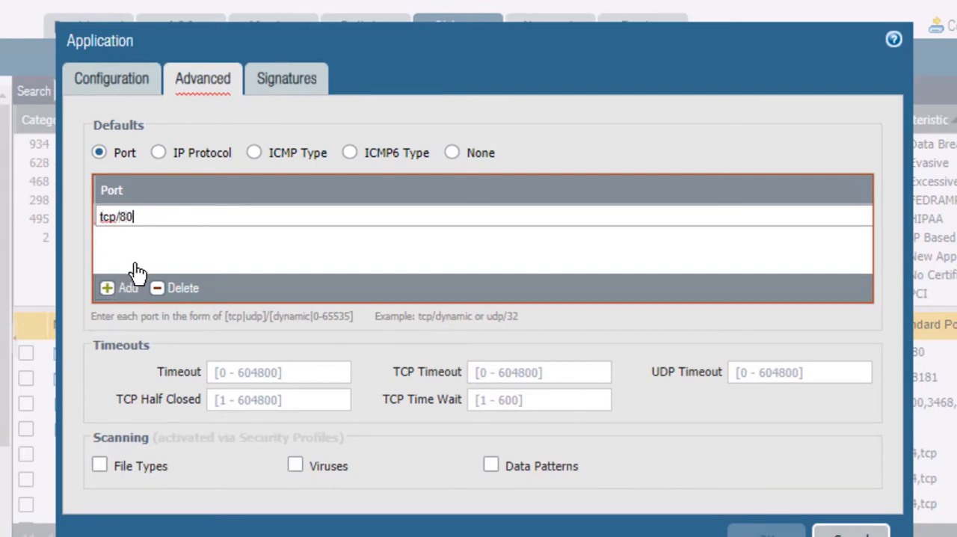
left_click(137, 270)
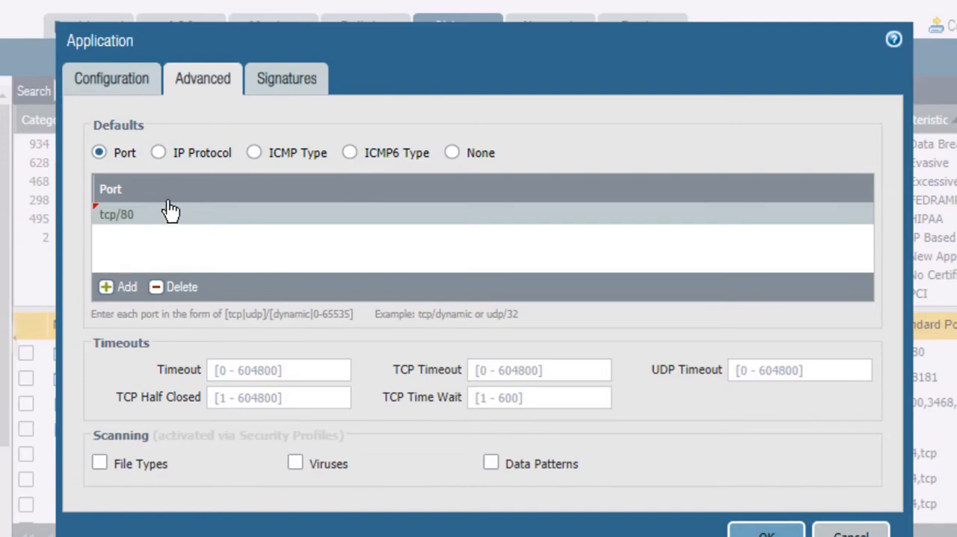
Review the fields offered for the IP Protocol, ICMP Type and ICMP6 Type defaults, and return to Port
left_click(159, 154)
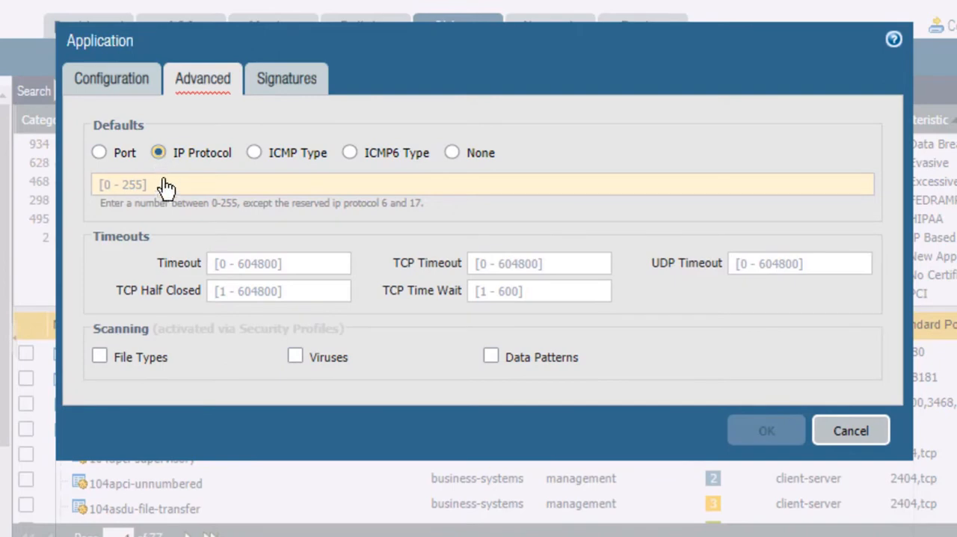
mouse_move(157, 190)
left_click(257, 156)
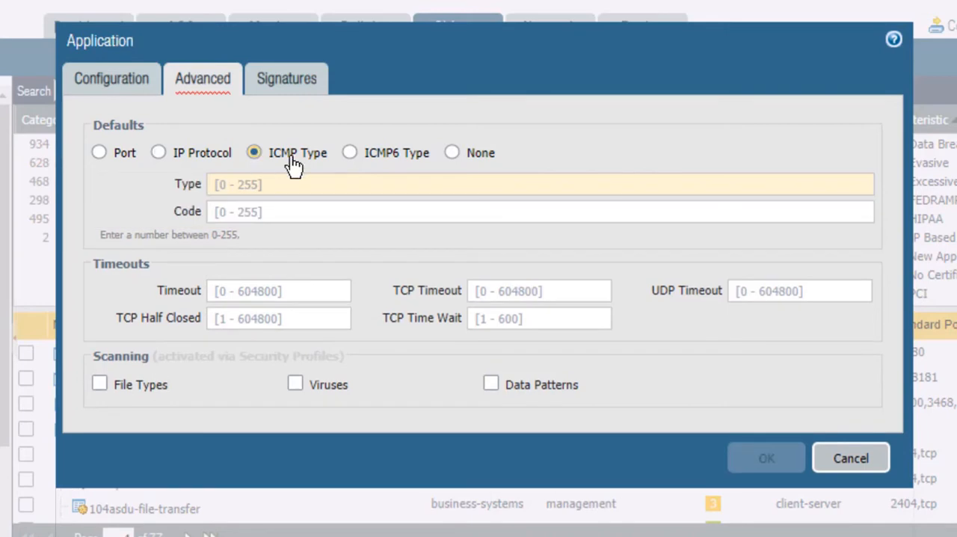
left_click(350, 154)
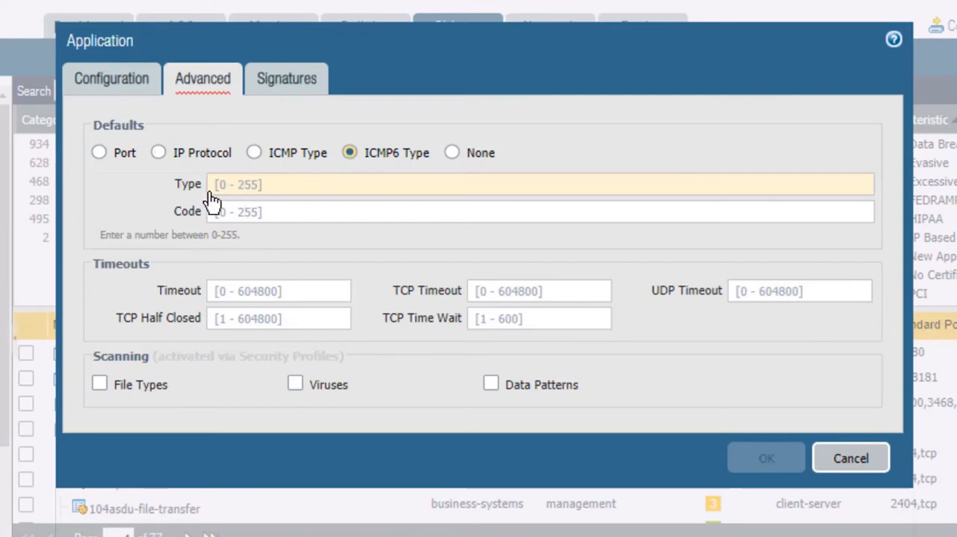
mouse_move(211, 196)
left_click(100, 153)
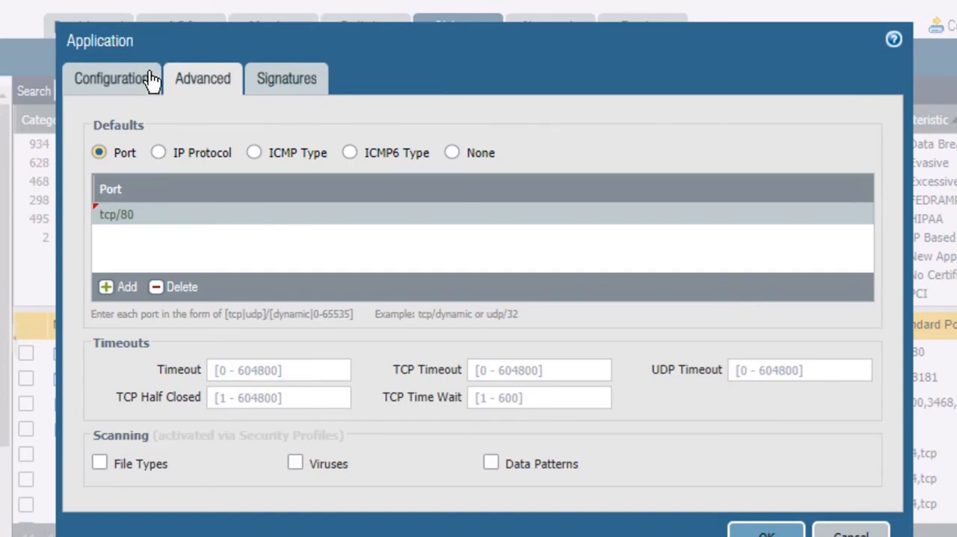
Recheck the application's general configuration and enable scanning for File Types, Viruses and Data Patterns
left_click(112, 79)
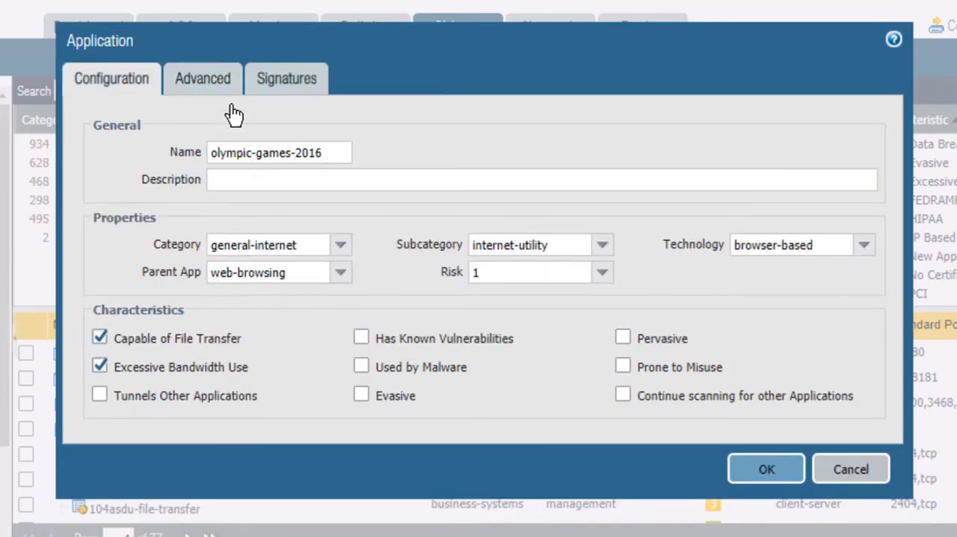
left_click(203, 95)
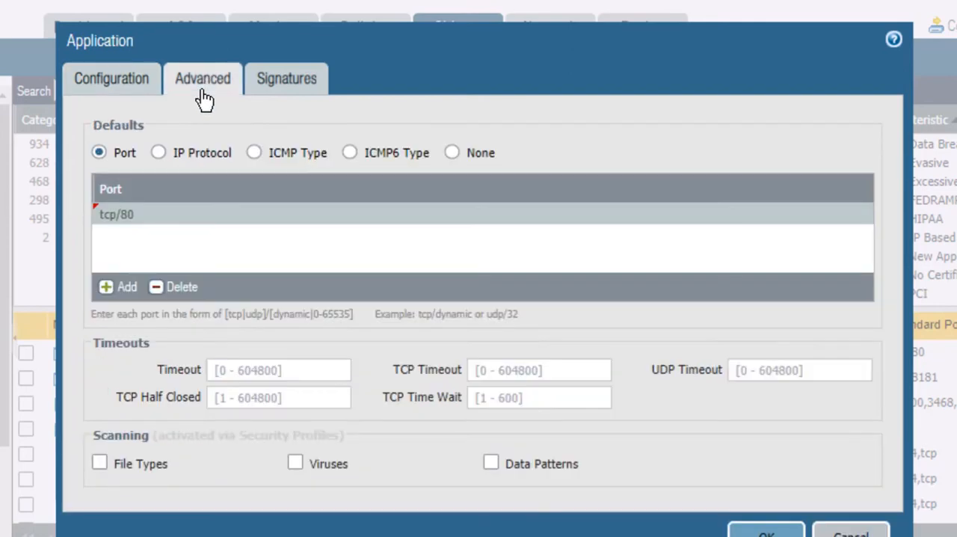
left_click(100, 464)
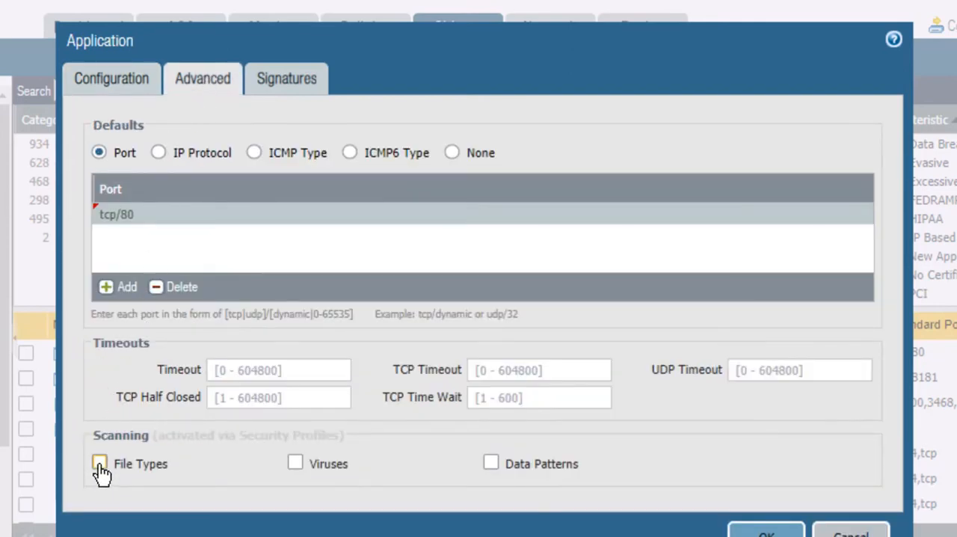
left_click(298, 468)
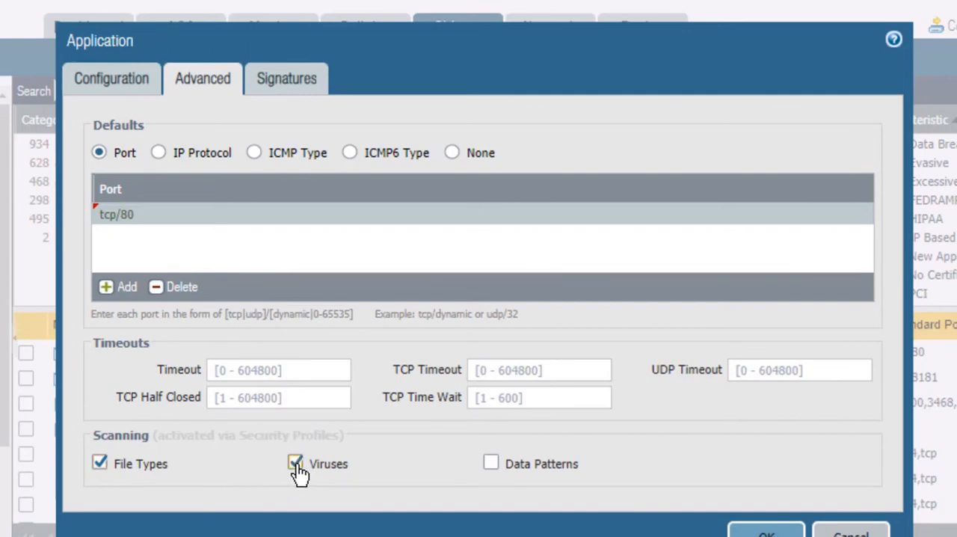
left_click(492, 467)
Add a signature named olympic-app-sig to the application and set its scope to Session
left_click(290, 85)
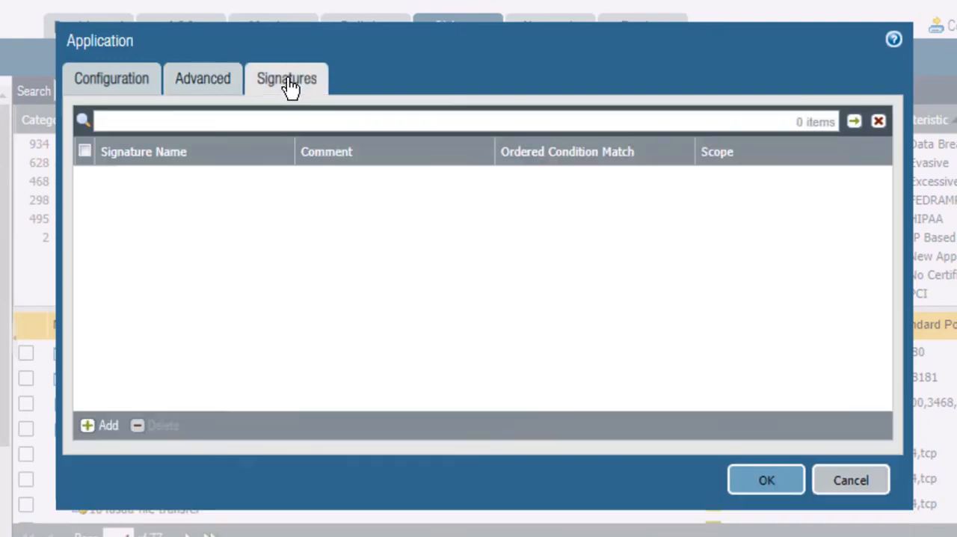
left_click(108, 430)
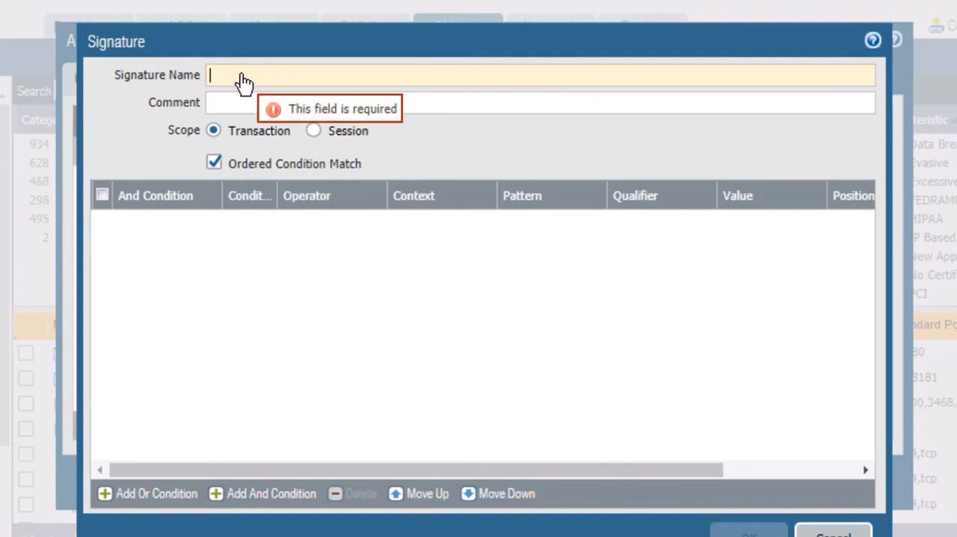
type("o")
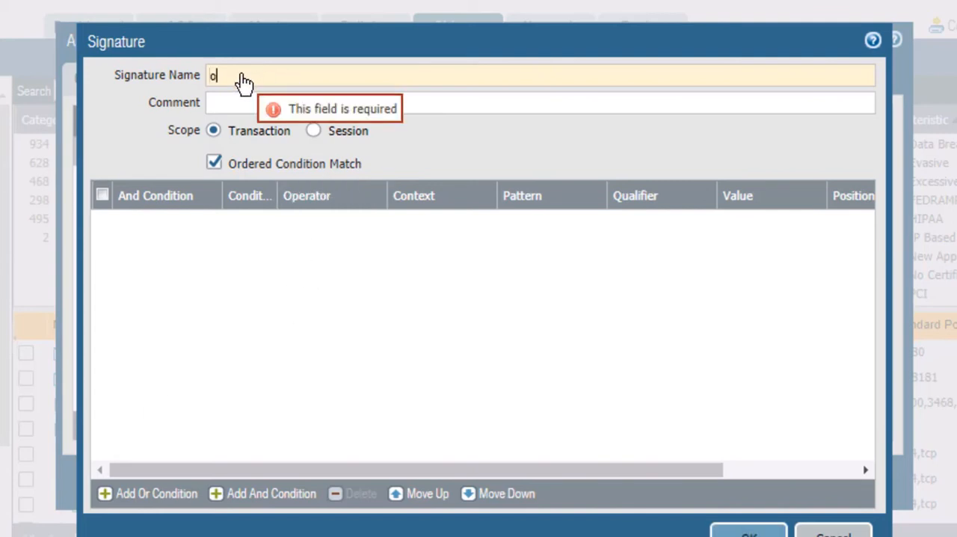
type("lym")
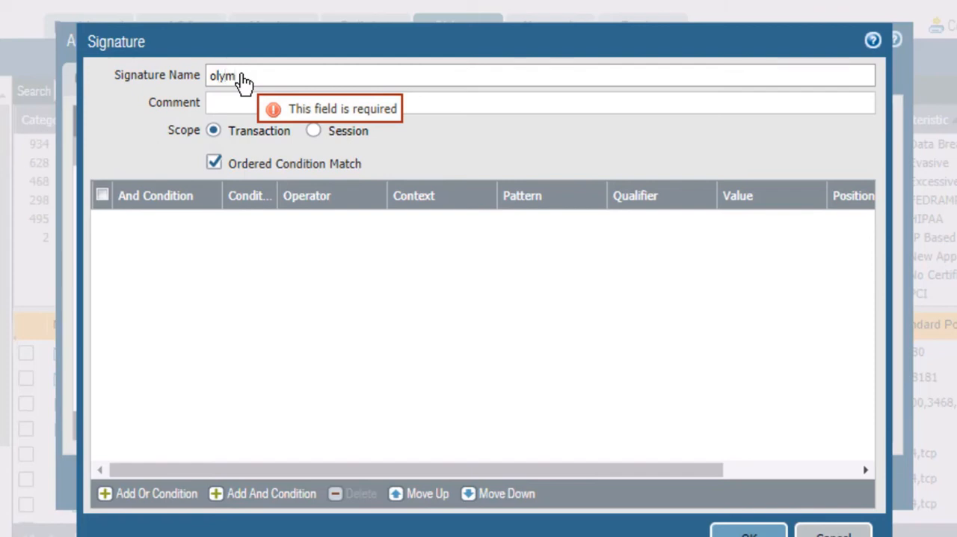
type("p")
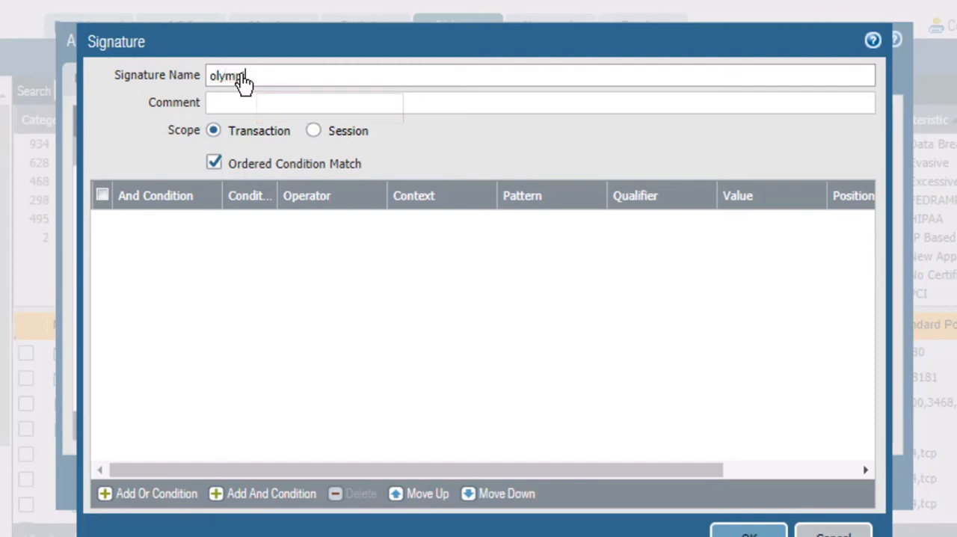
type("ic-app-sig")
left_click(137, 155)
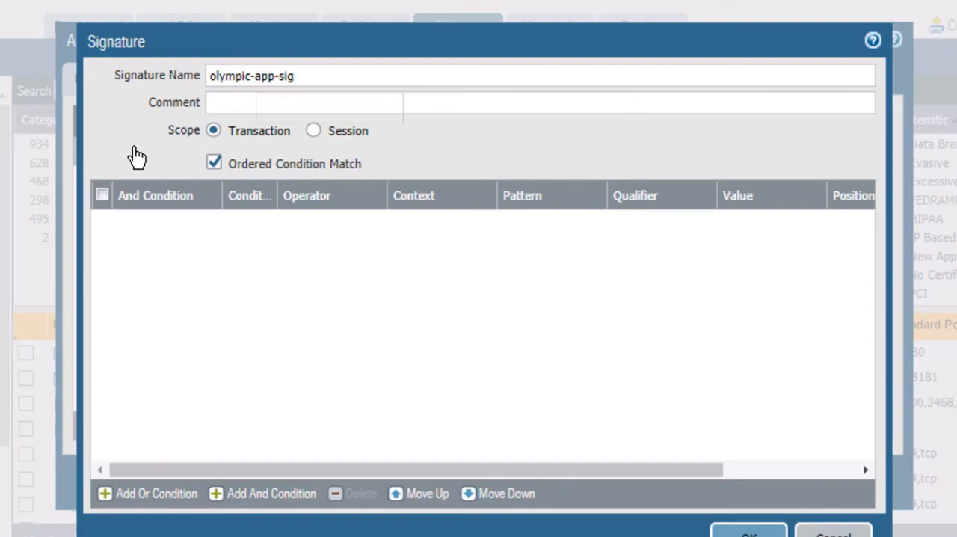
left_click(216, 109)
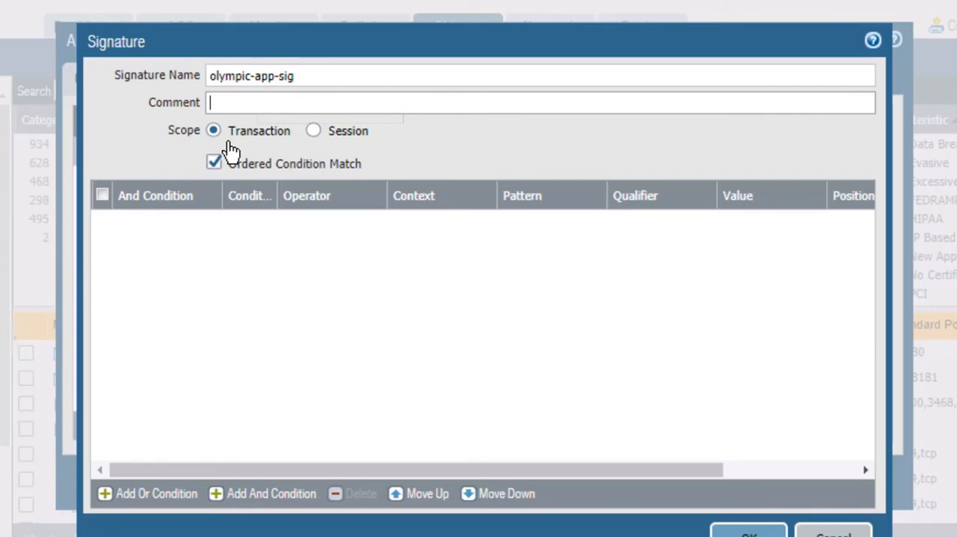
left_click(313, 133)
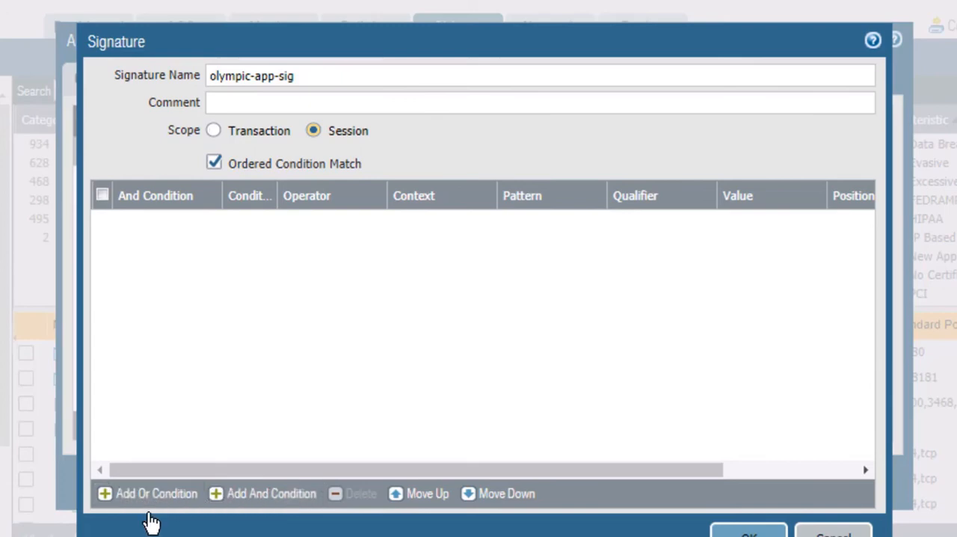
Add an And condition to the signature using the Pattern Match operator and the http-req-host-header context
left_click(254, 495)
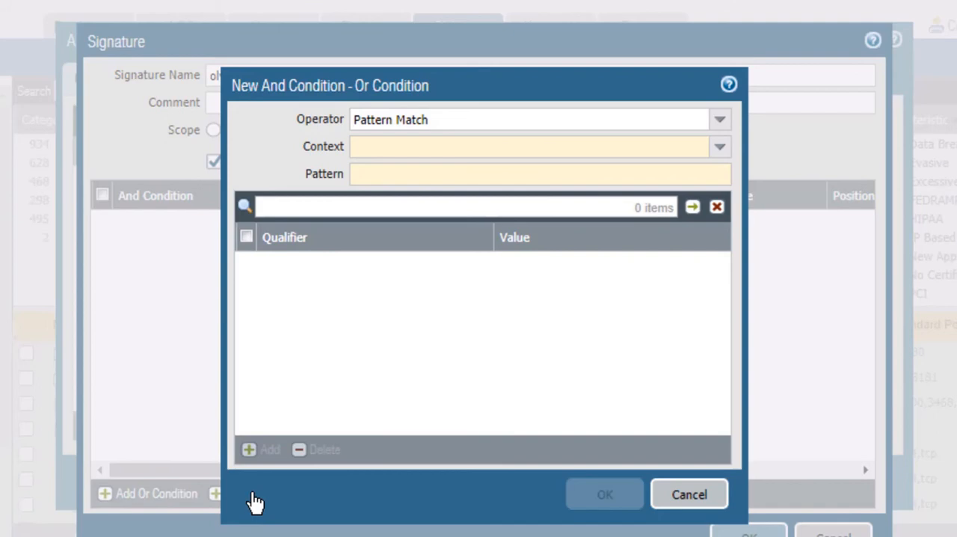
left_click(727, 124)
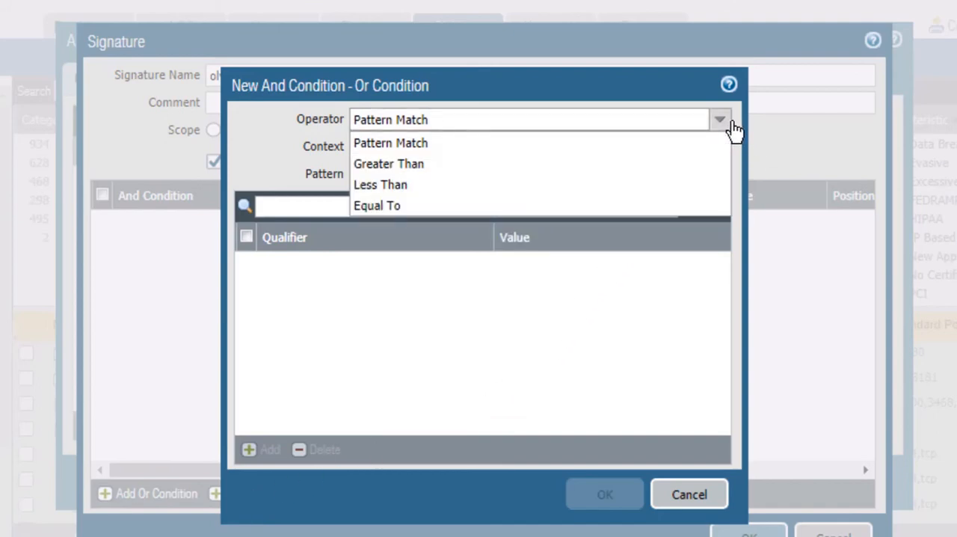
left_click(733, 124)
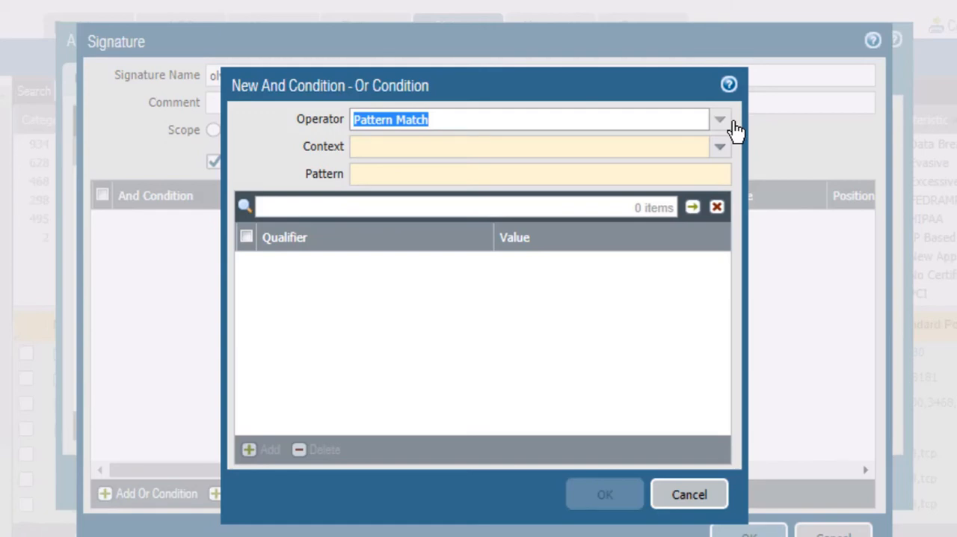
left_click(722, 148)
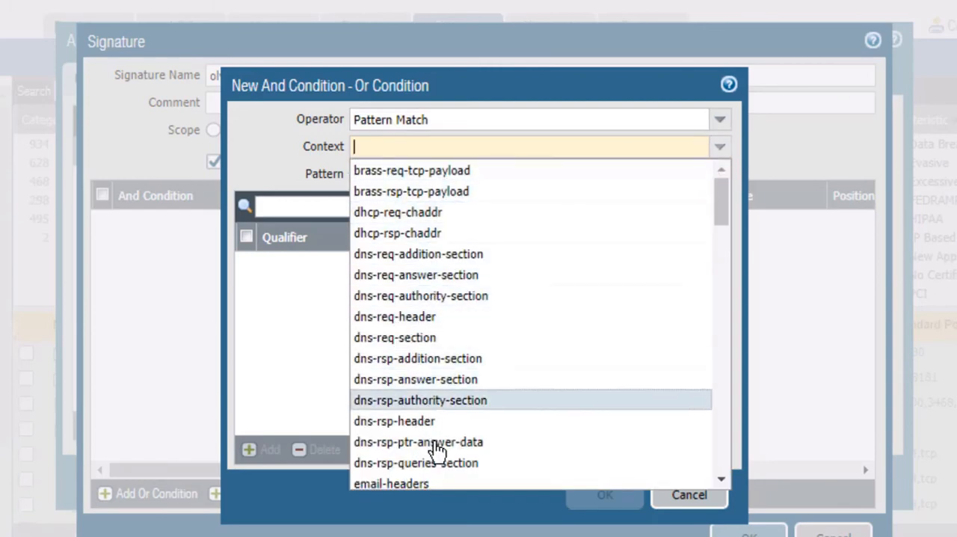
left_click(723, 152)
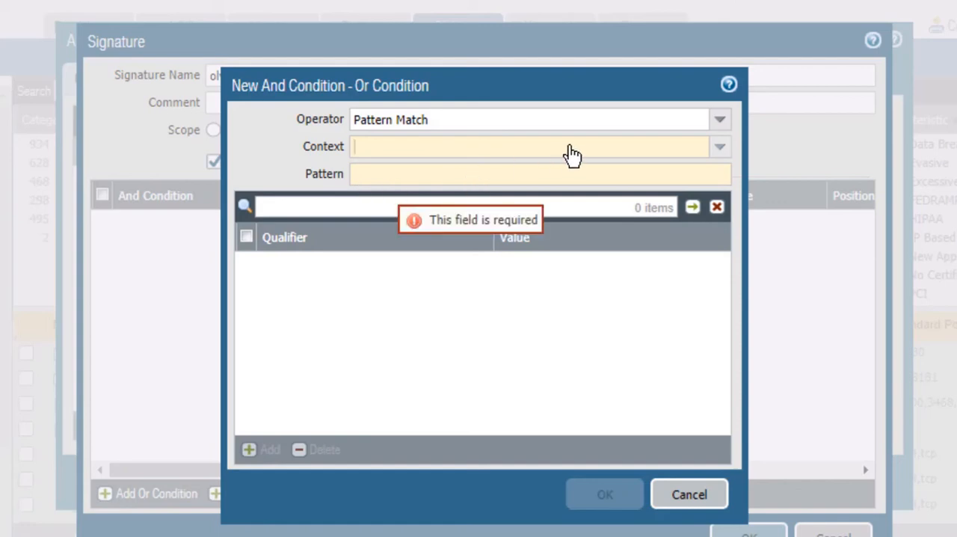
left_click(722, 153)
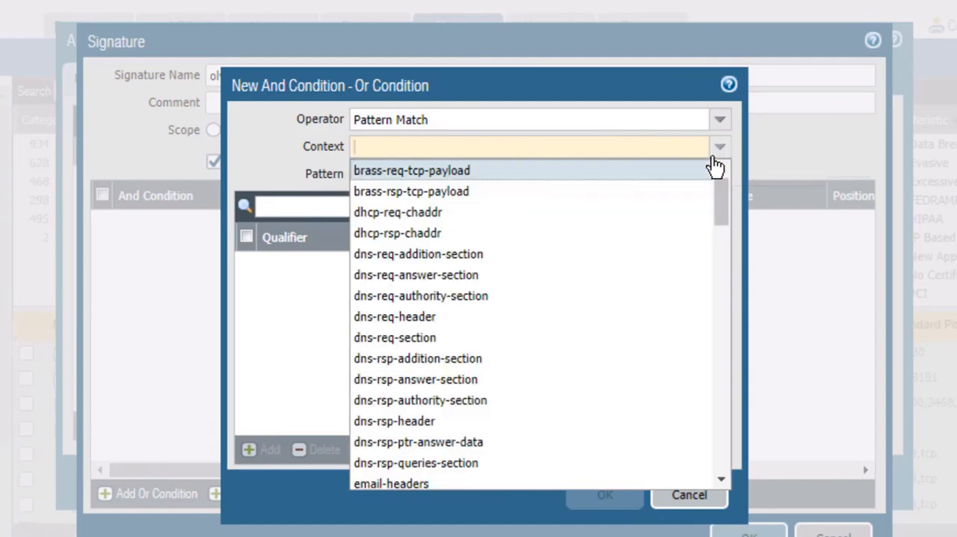
scroll(724, 394, "down", 4)
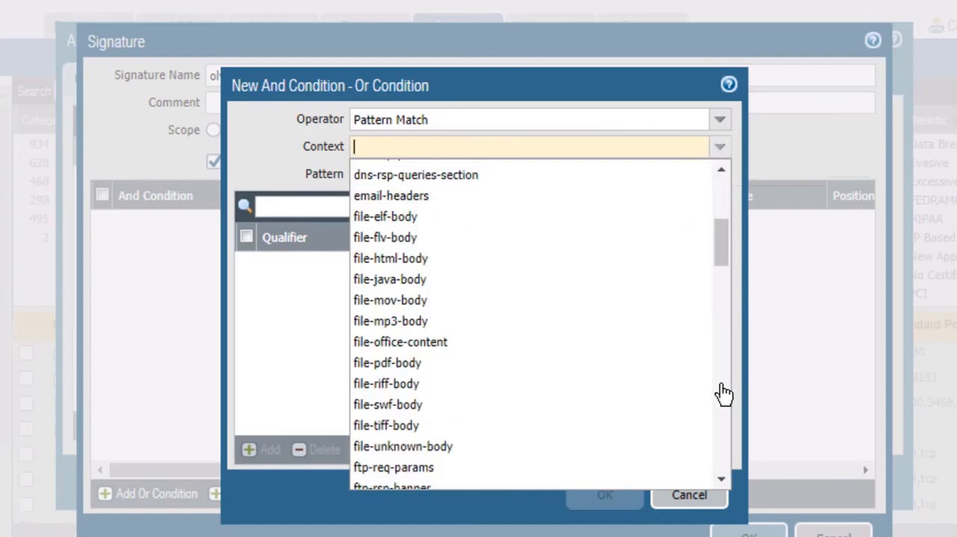
scroll(724, 394, "down", 4)
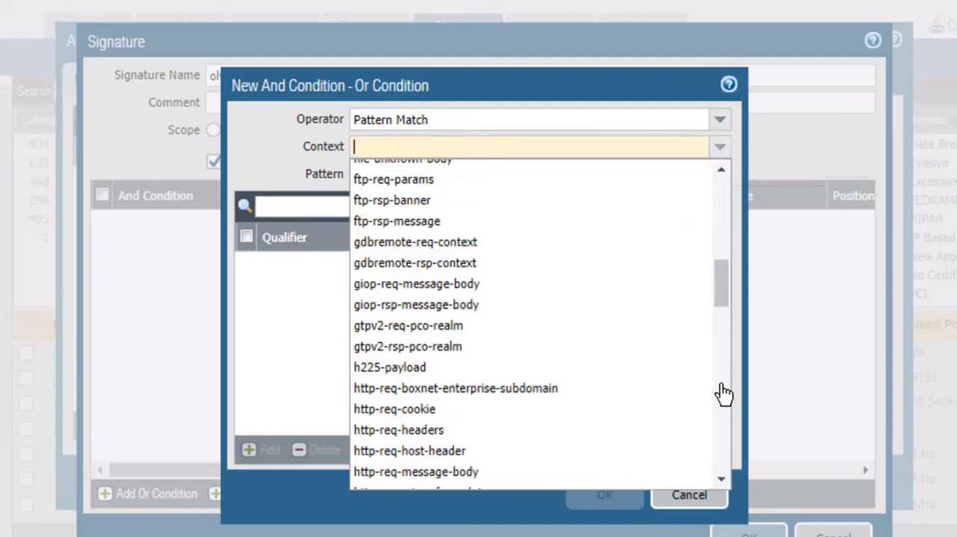
left_click(446, 452)
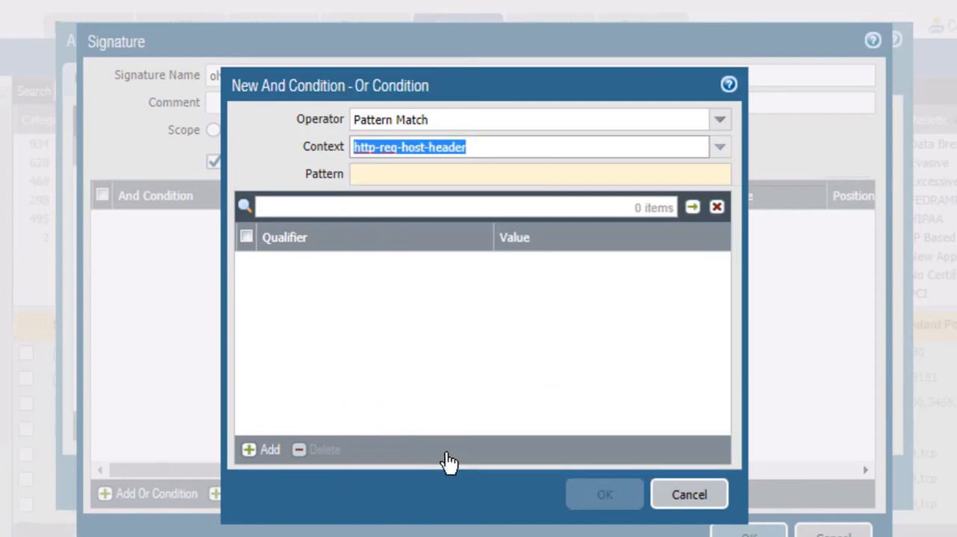
Set the condition's pattern to steam\.nbcolympics\.com
left_click(359, 182)
type("steam")
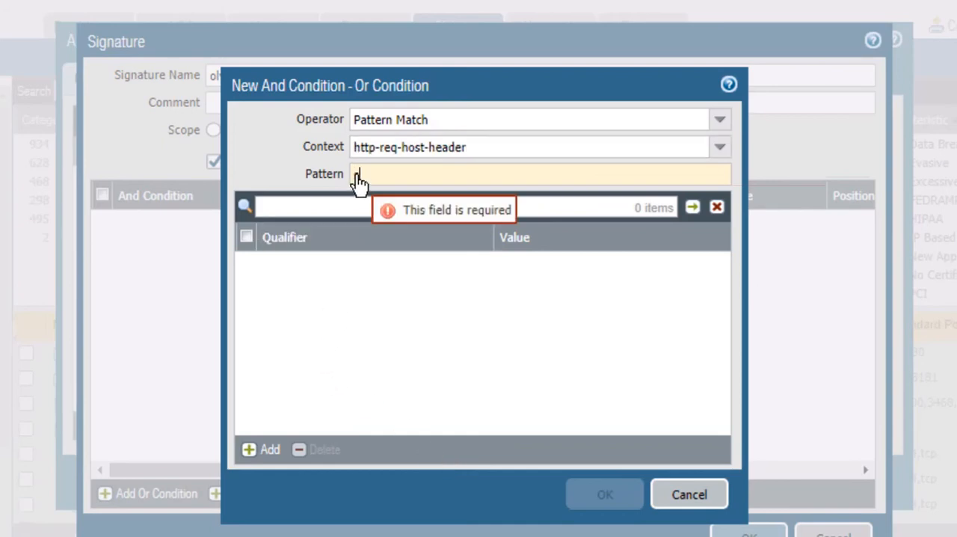
type("\\")
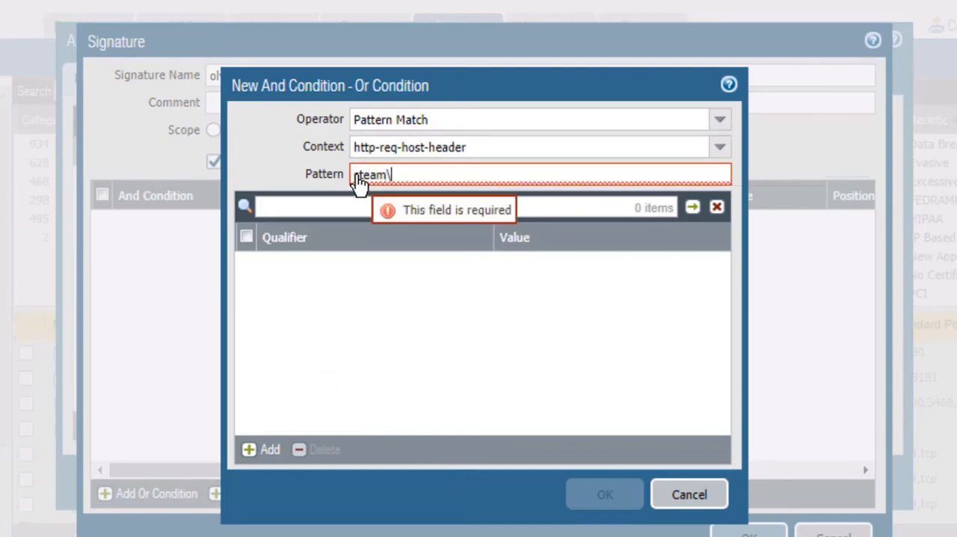
type(".")
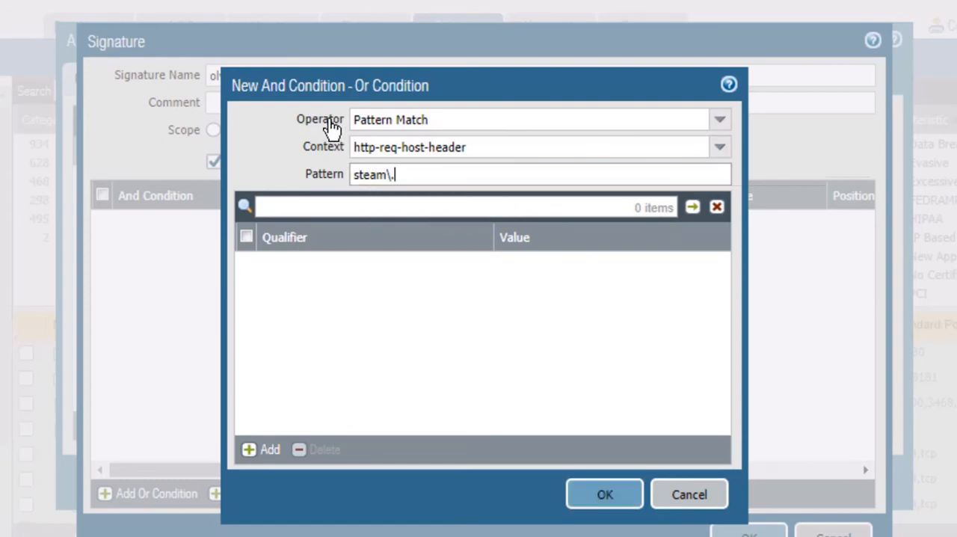
type("nbcolympic")
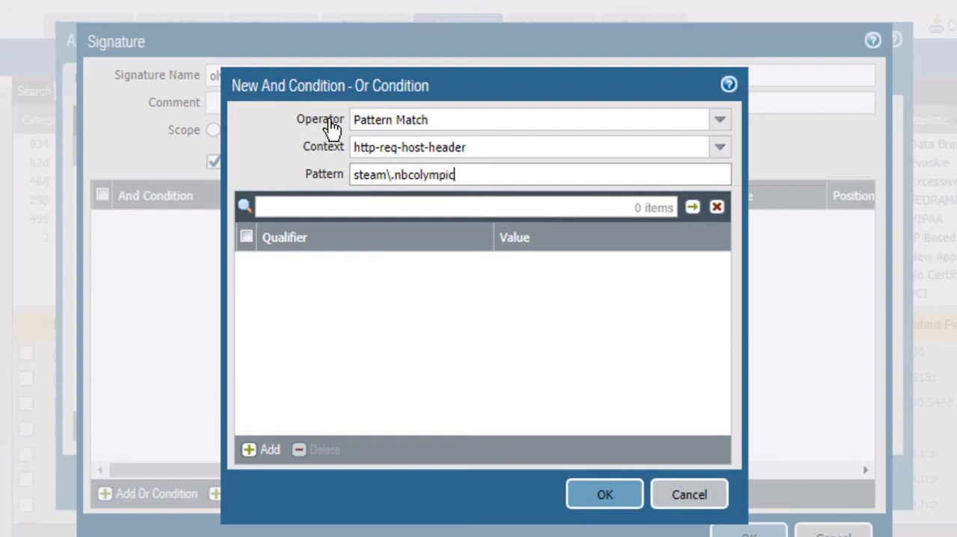
type("s\\.com")
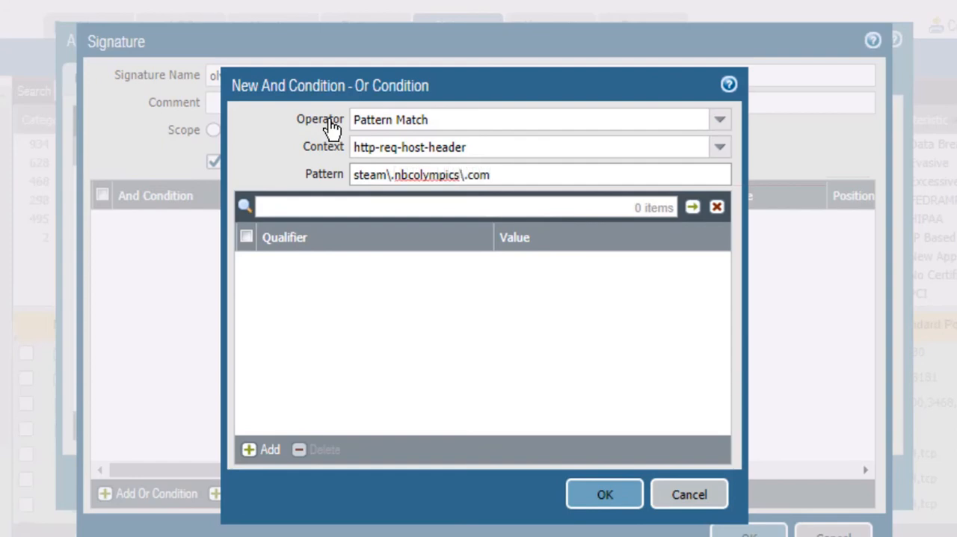
left_click(313, 304)
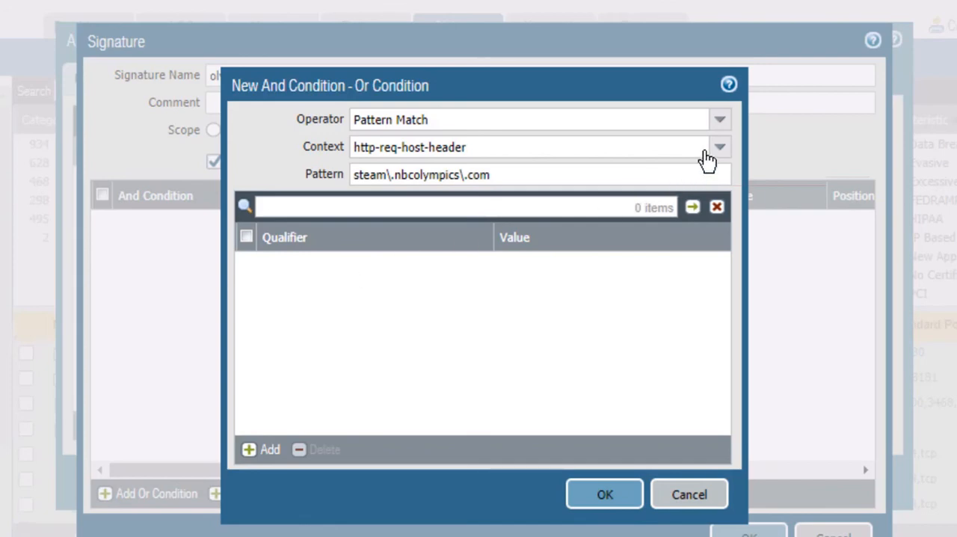
Try the Greater Than operator with the cip-ethernet-req-command context to examine its value field, and return to Pattern Match
left_click(721, 122)
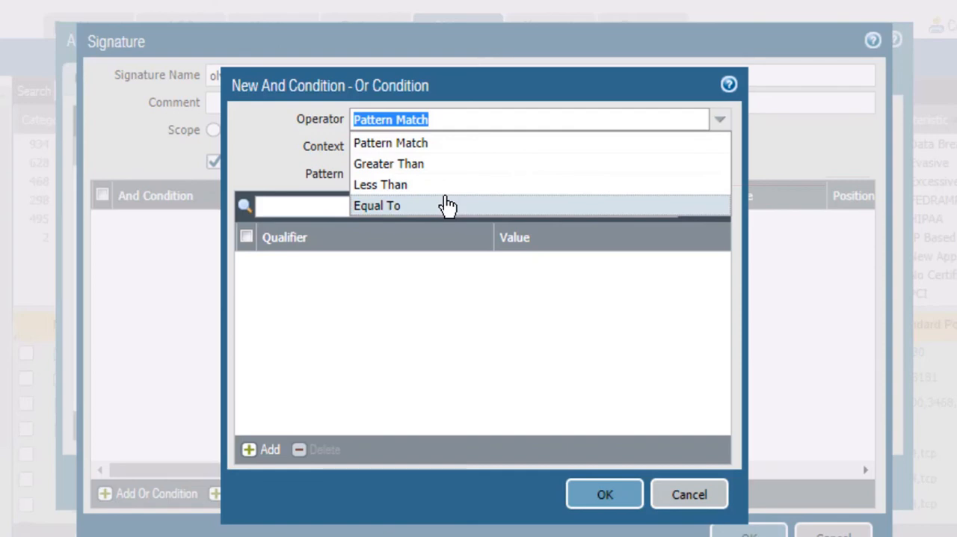
left_click(436, 166)
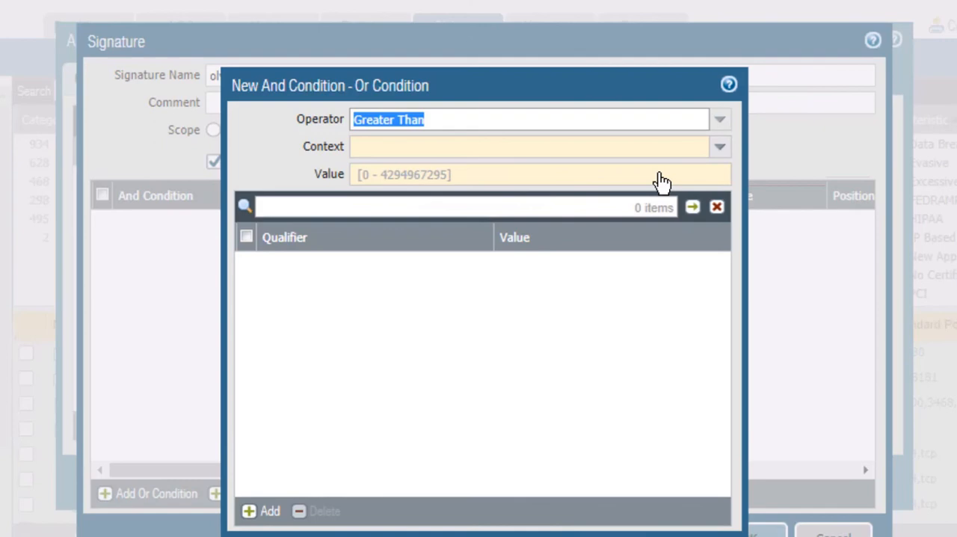
left_click(720, 148)
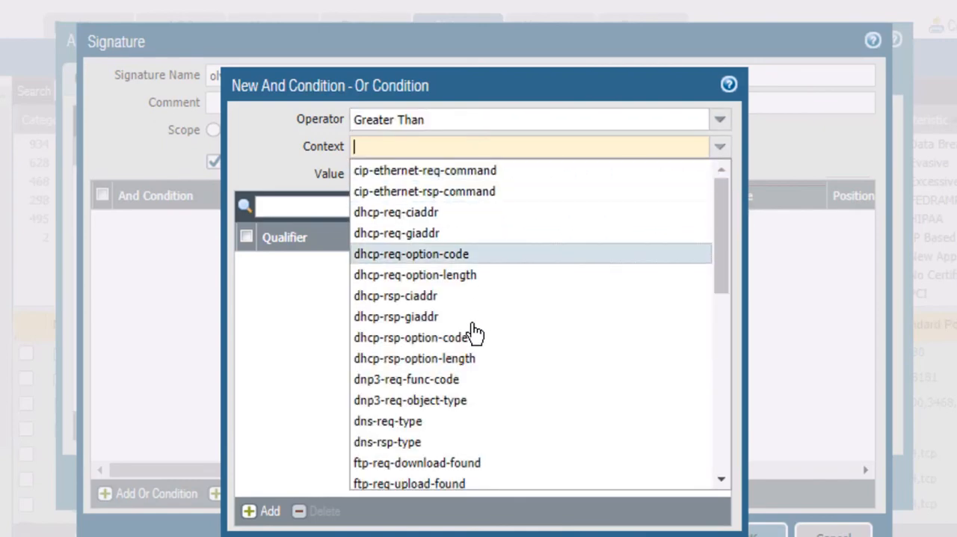
left_click(455, 180)
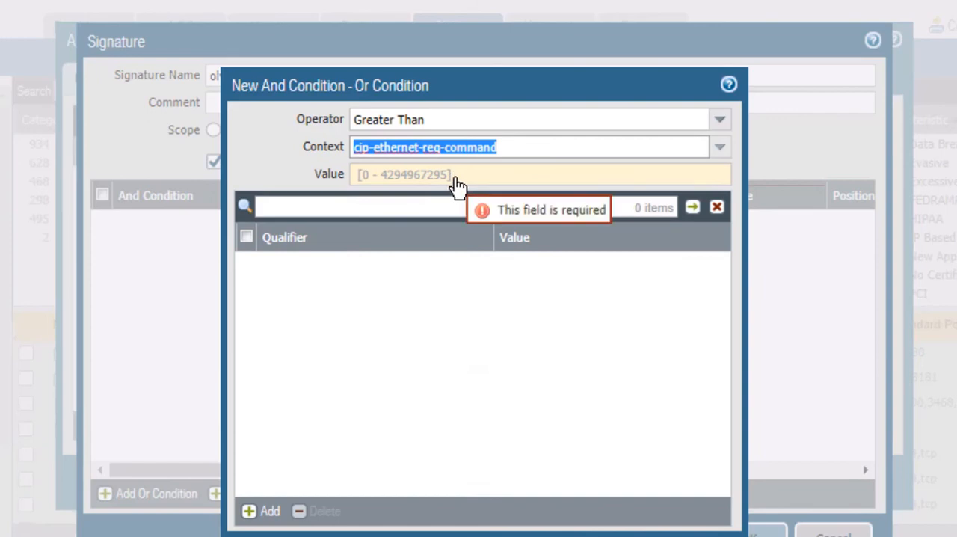
left_click(370, 177)
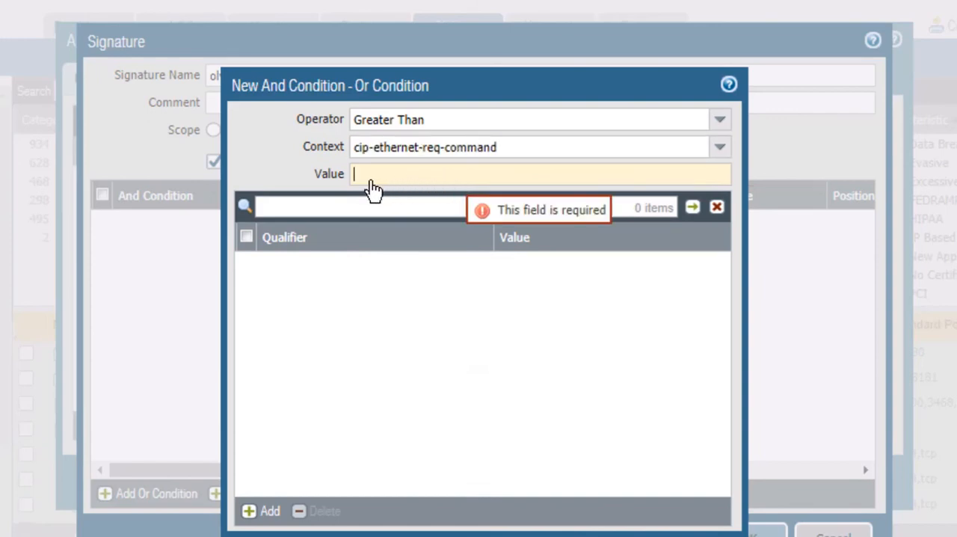
left_click(720, 121)
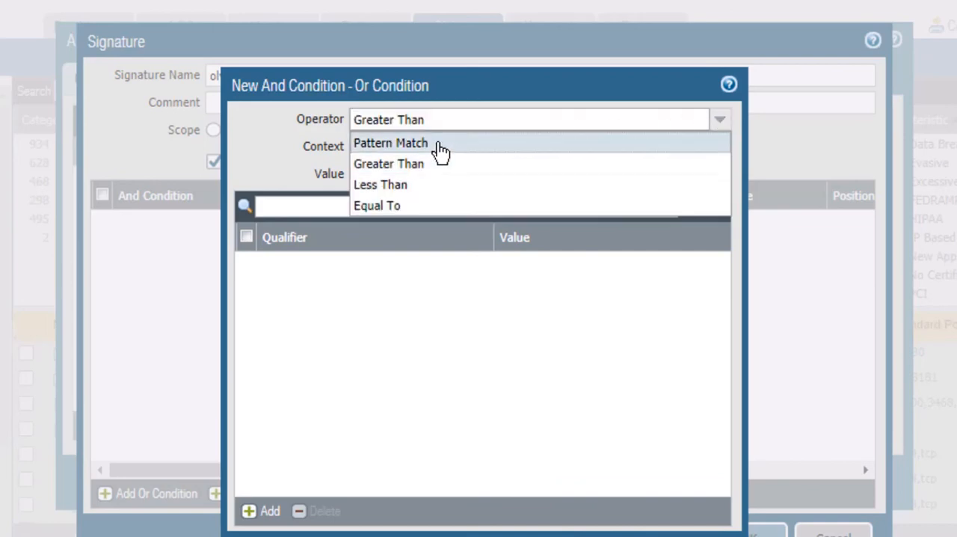
left_click(438, 145)
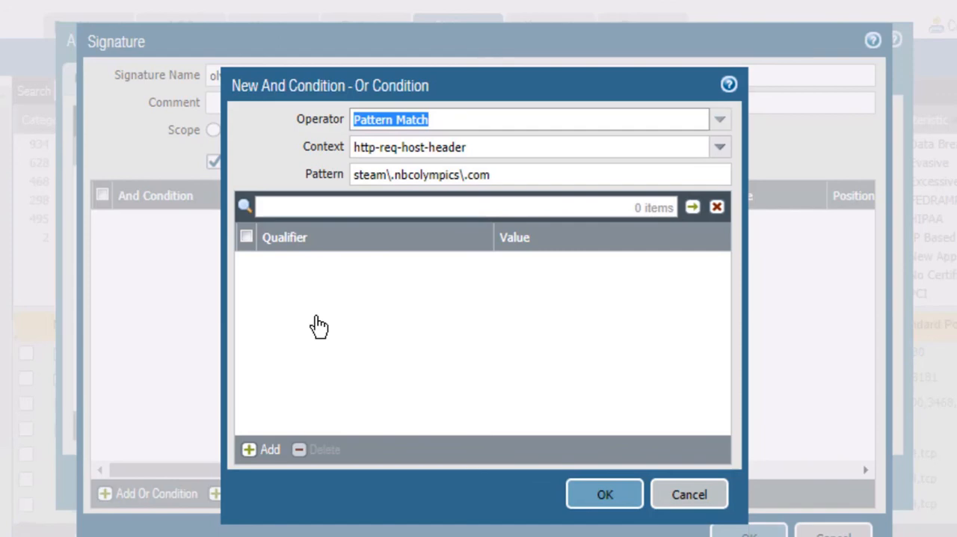
Add an http-method qualifier with the value GET to the condition, and save the signature and the application
left_click(270, 455)
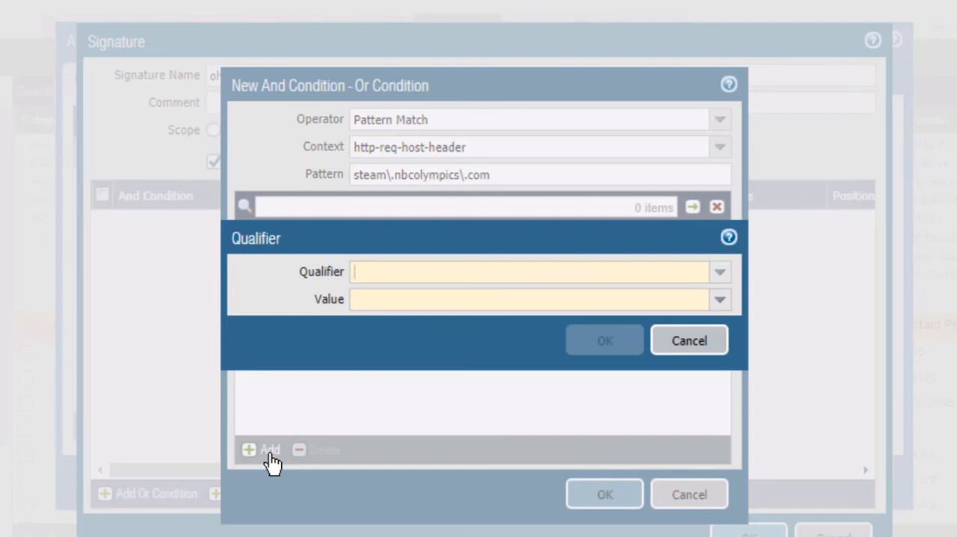
left_click(719, 272)
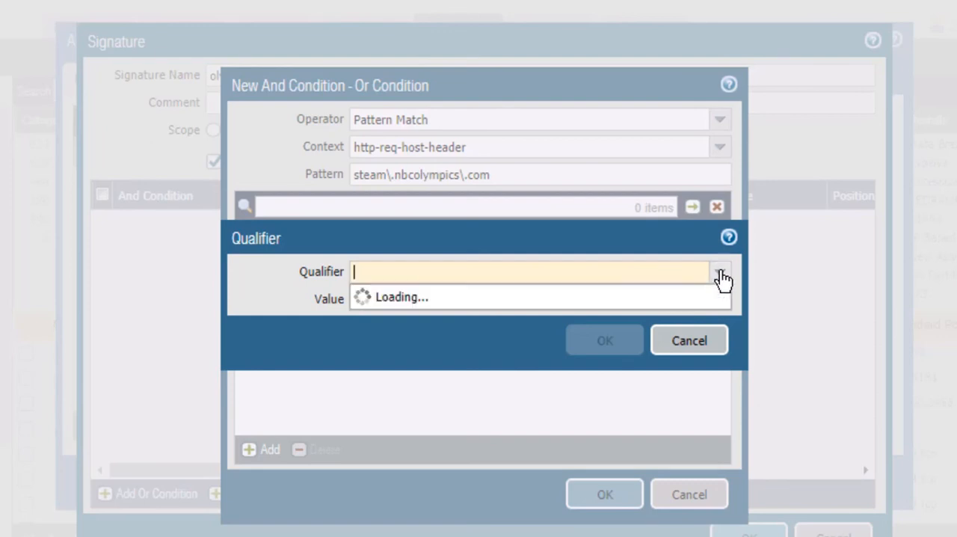
left_click(409, 299)
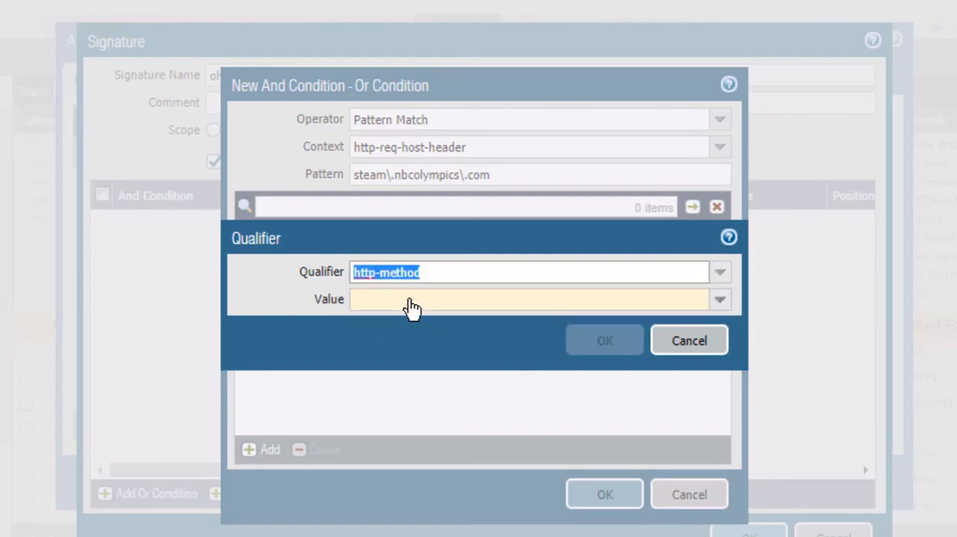
left_click(721, 299)
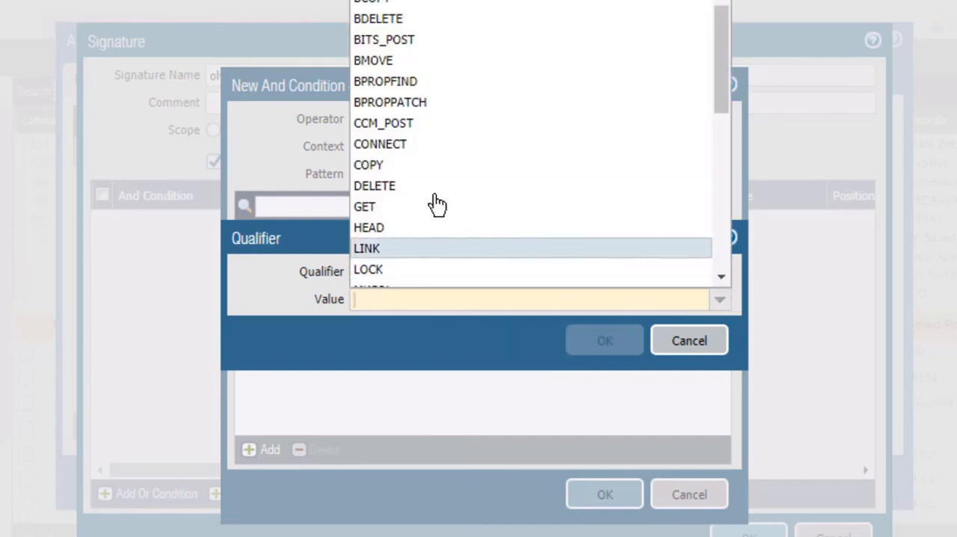
left_click(367, 208)
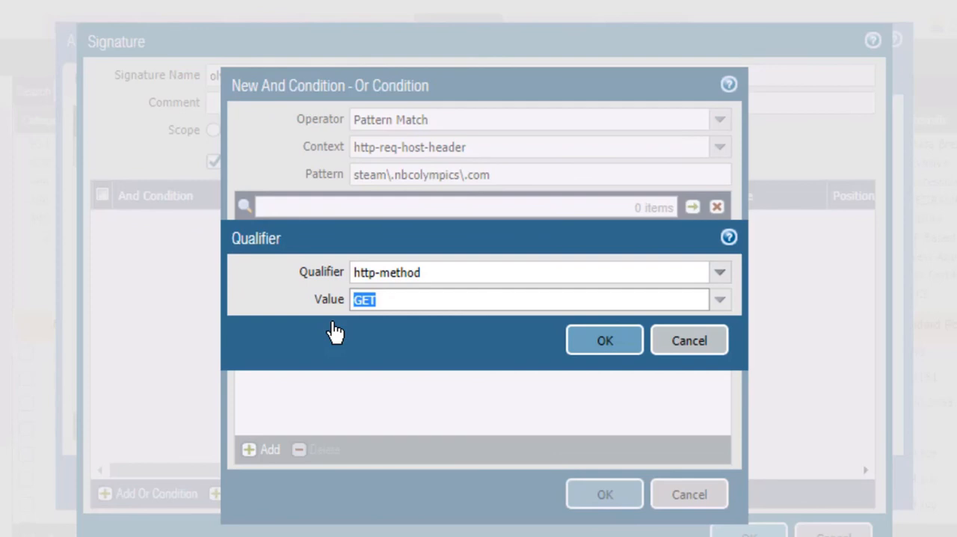
left_click(599, 339)
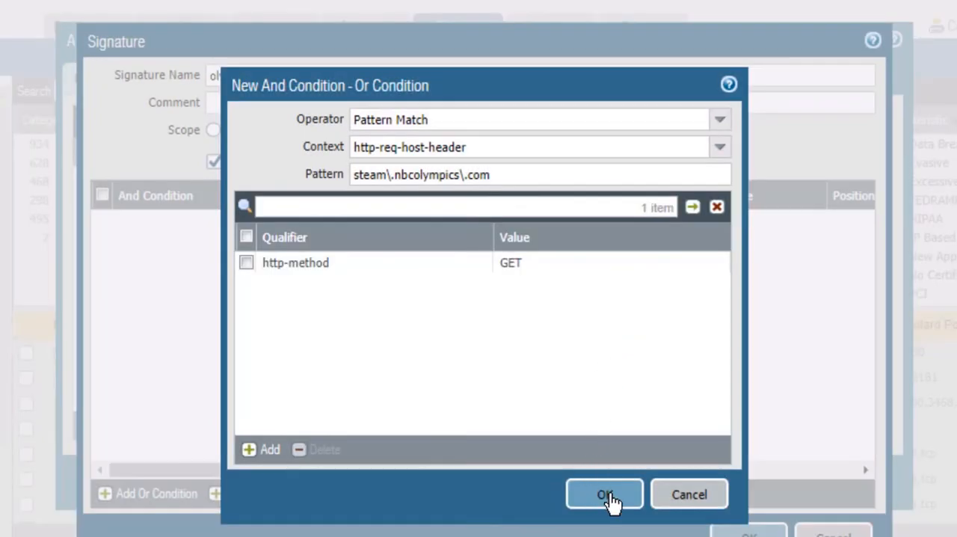
left_click(606, 495)
left_click(756, 530)
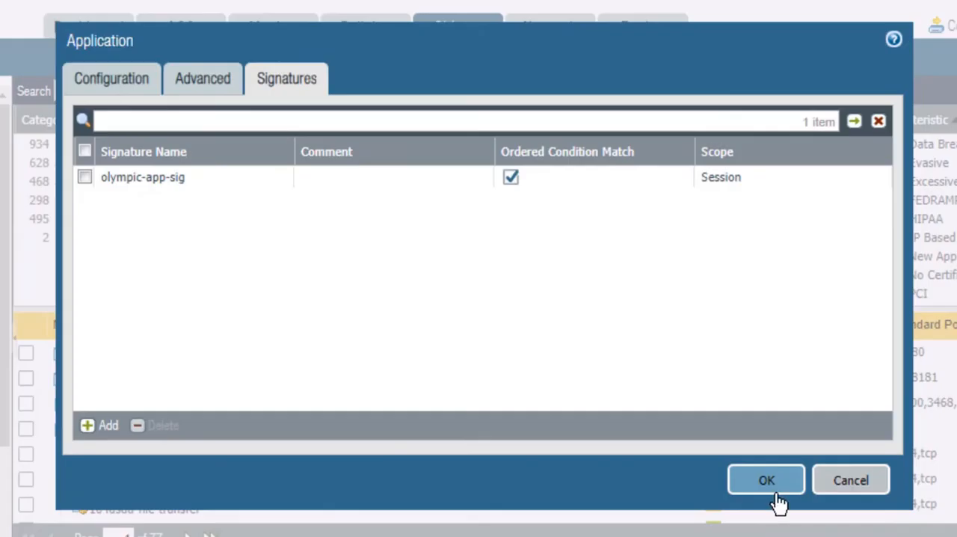
left_click(770, 494)
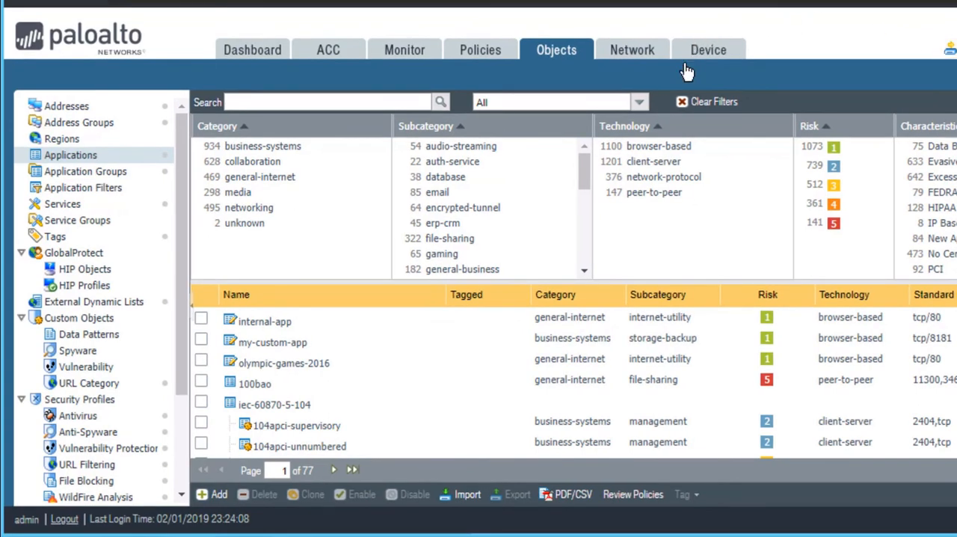
Filter the application list to show only custom applications
left_click(640, 103)
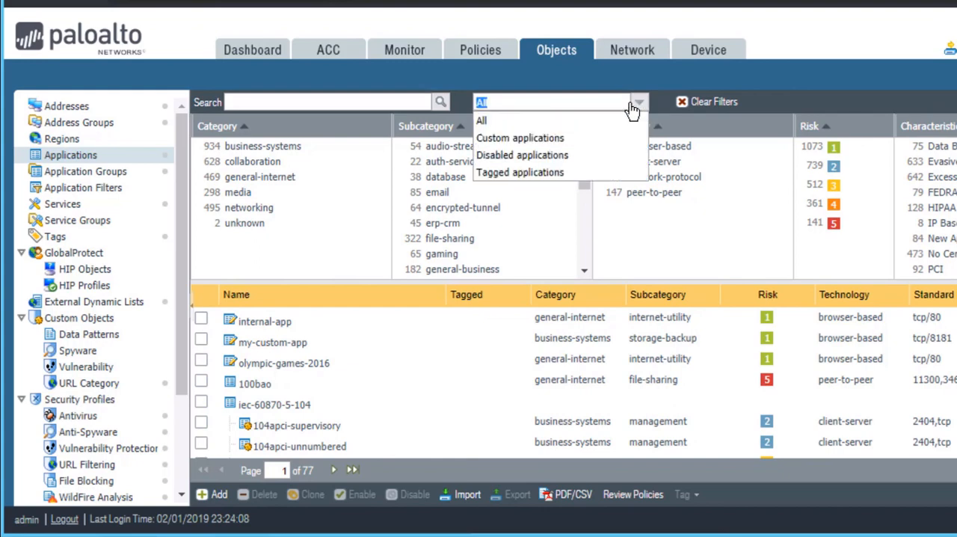
left_click(587, 139)
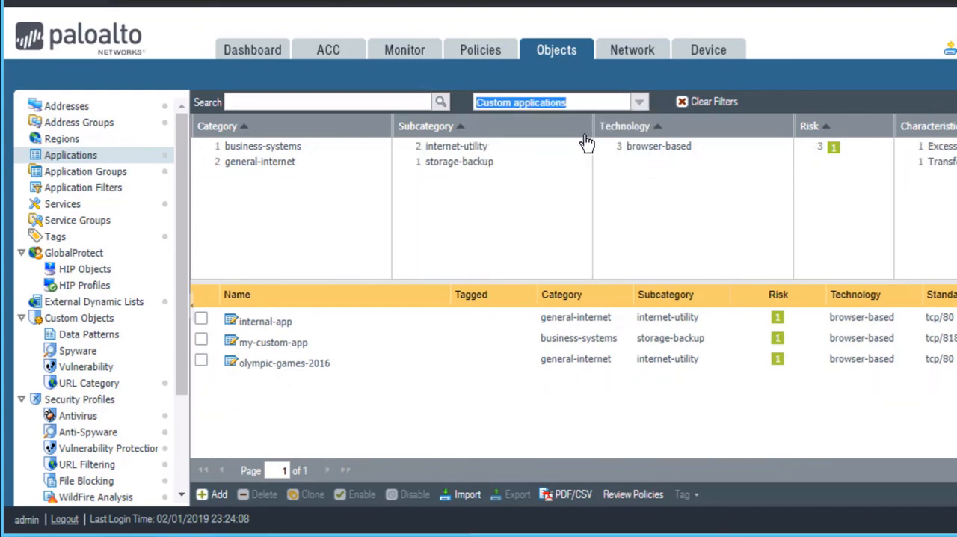